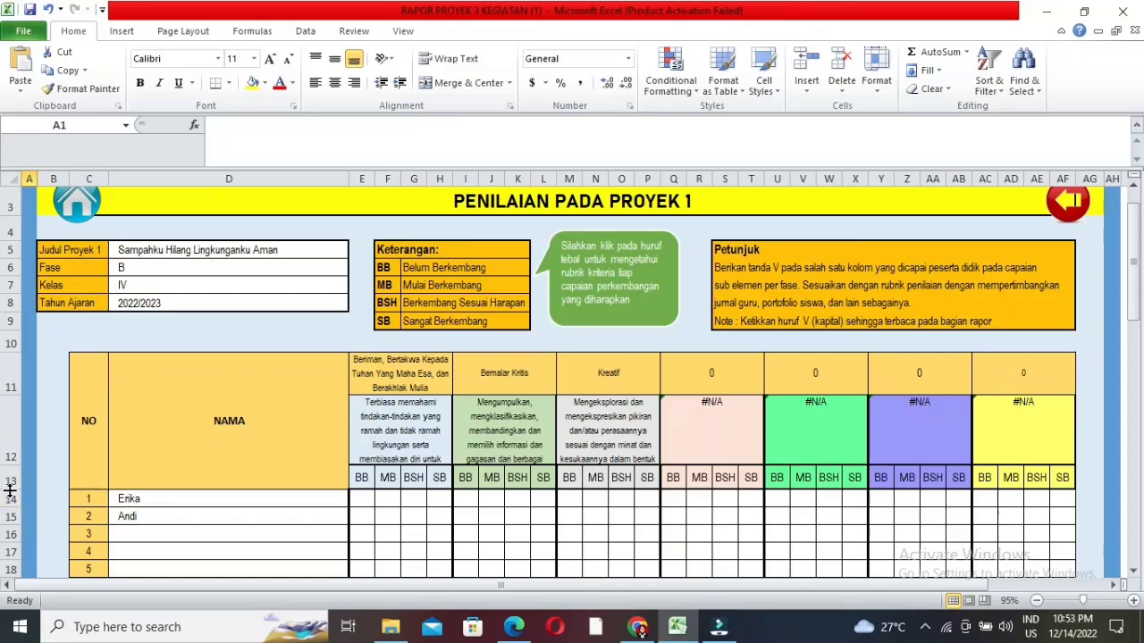
- Increase the height of row 12 so the full Kreatif sub-element description fits in its cell
left_click_drag(7, 468, 13, 481)
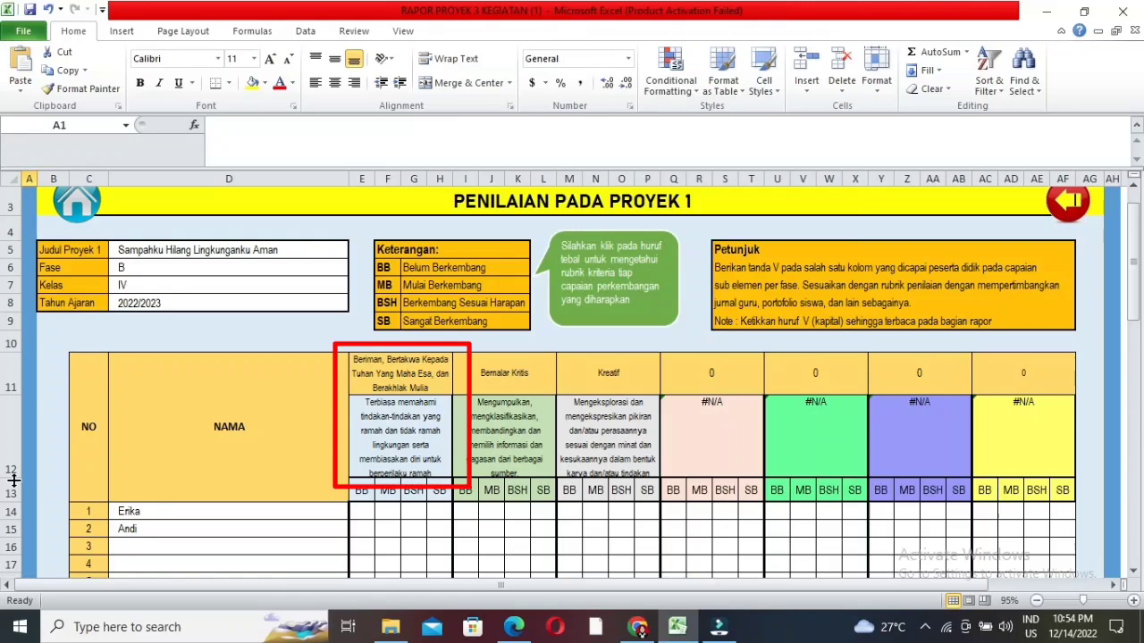
left_click_drag(13, 481, 11, 499)
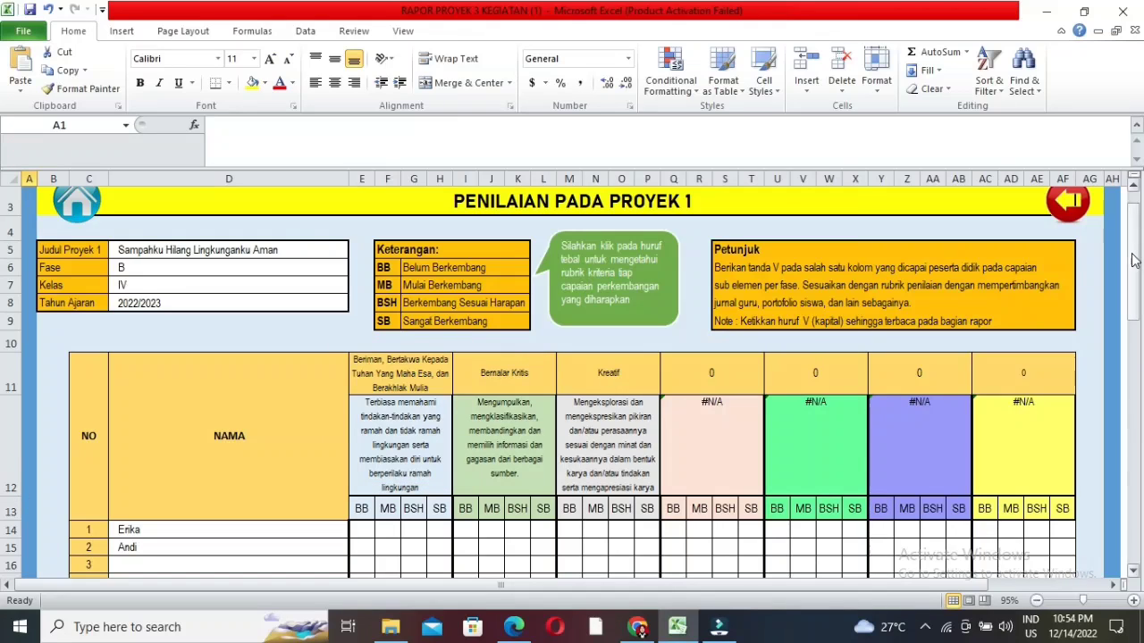
left_click_drag(1137, 246, 1137, 253)
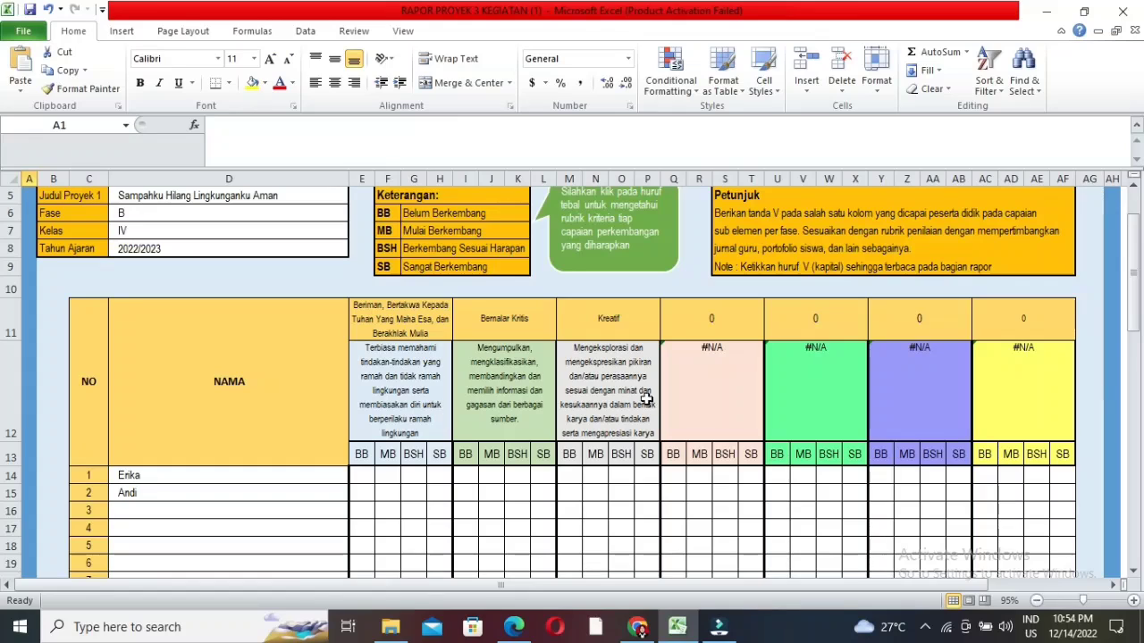
scroll(547, 478, "right", 1)
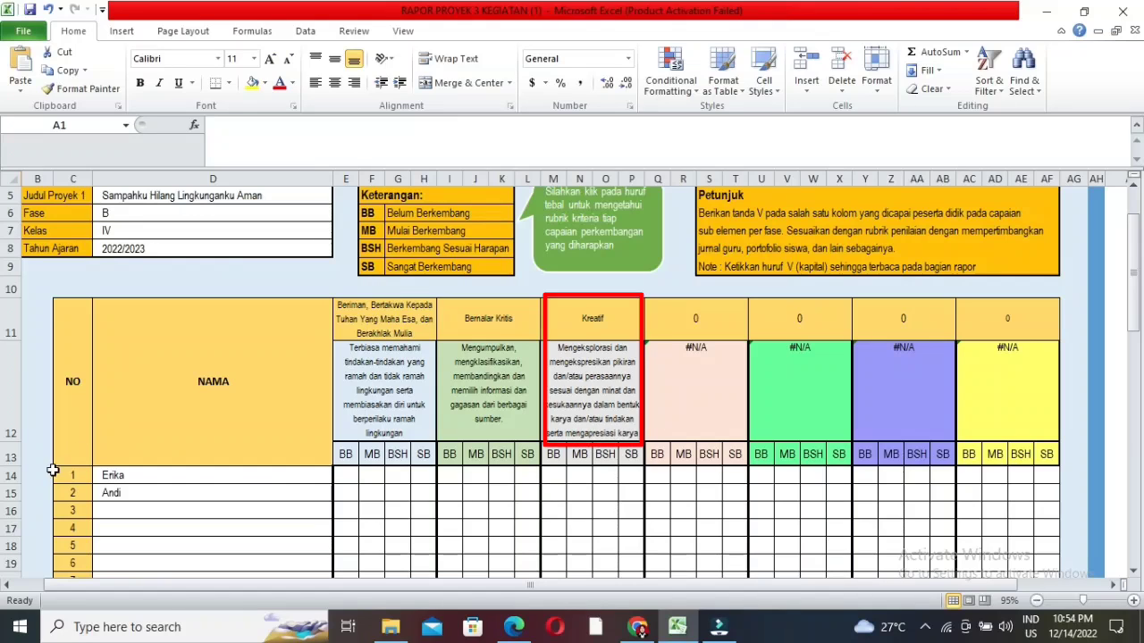
left_click_drag(14, 443, 20, 467)
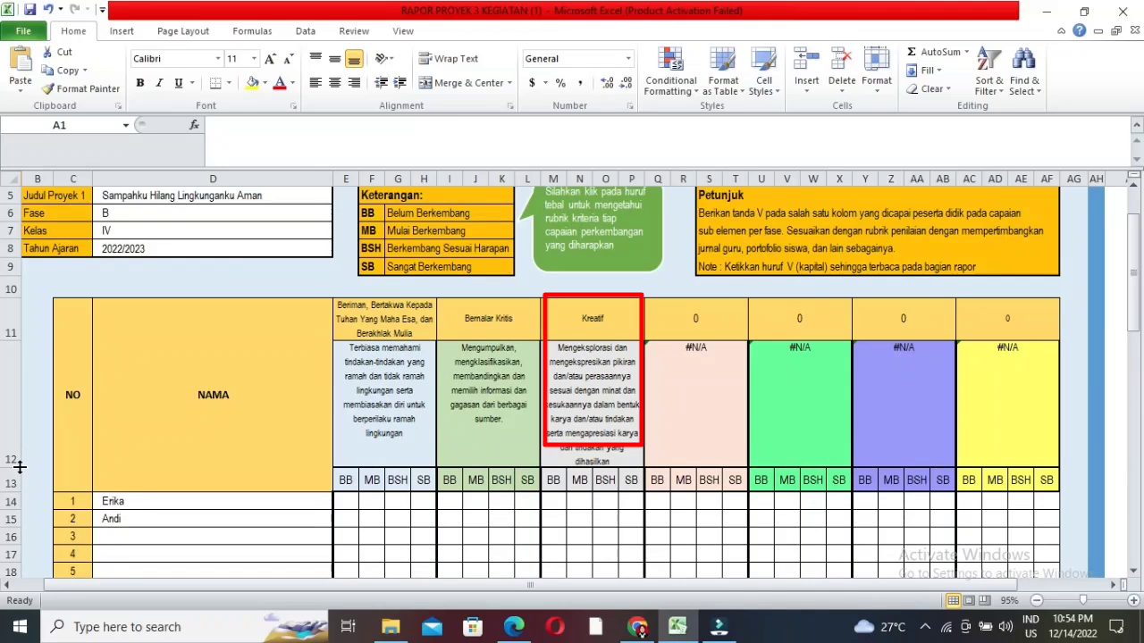
- Mark student number 1 with a capital V under SB for the first dimension, SB for Bernalar Kritis and BSH for Kreatif
left_click_drag(1138, 243, 1142, 266)
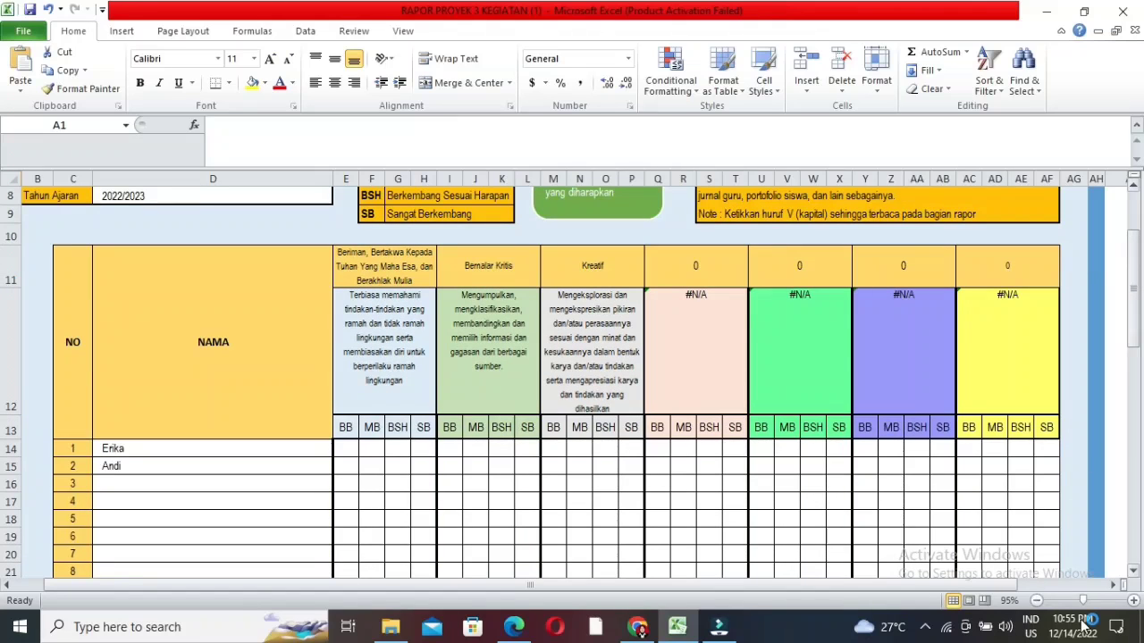
left_click(1037, 600)
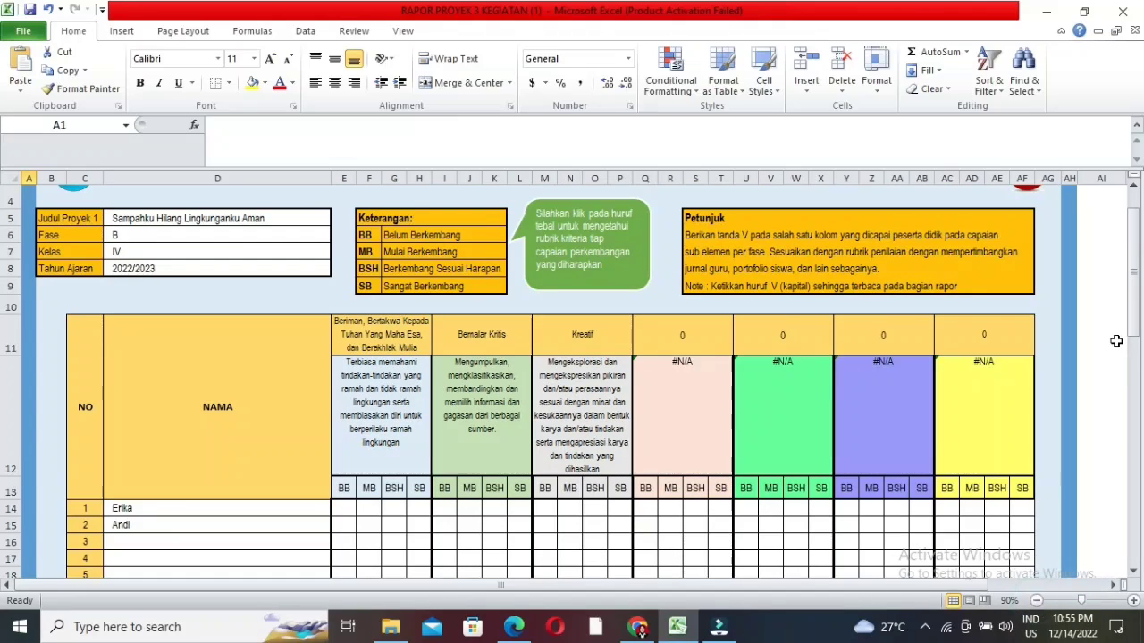
left_click_drag(1137, 327, 1137, 332)
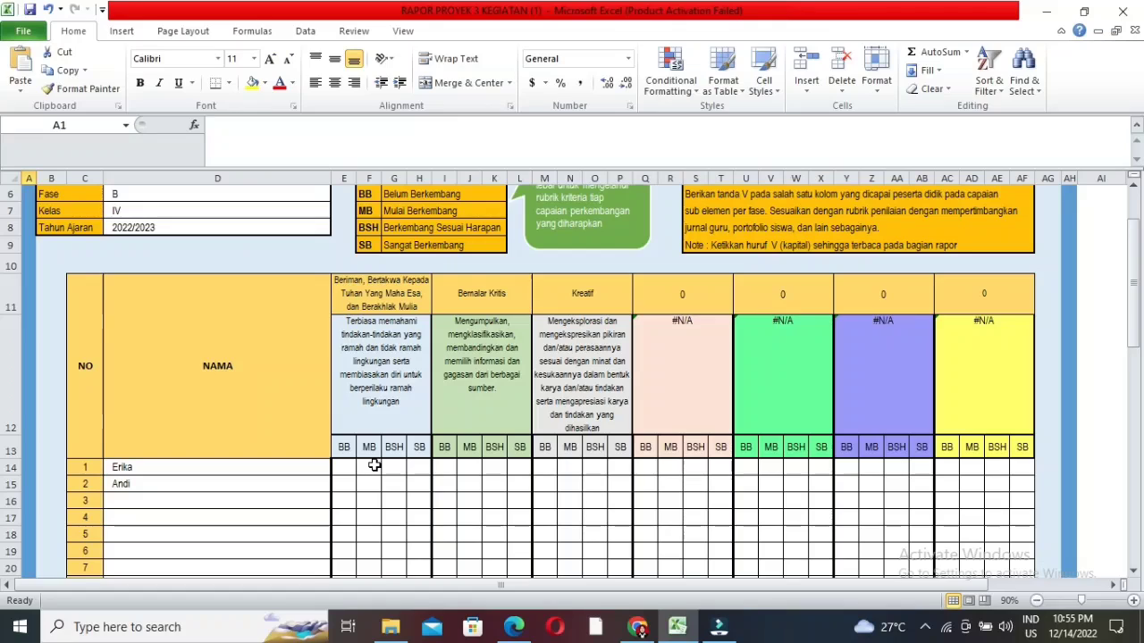
left_click(419, 469)
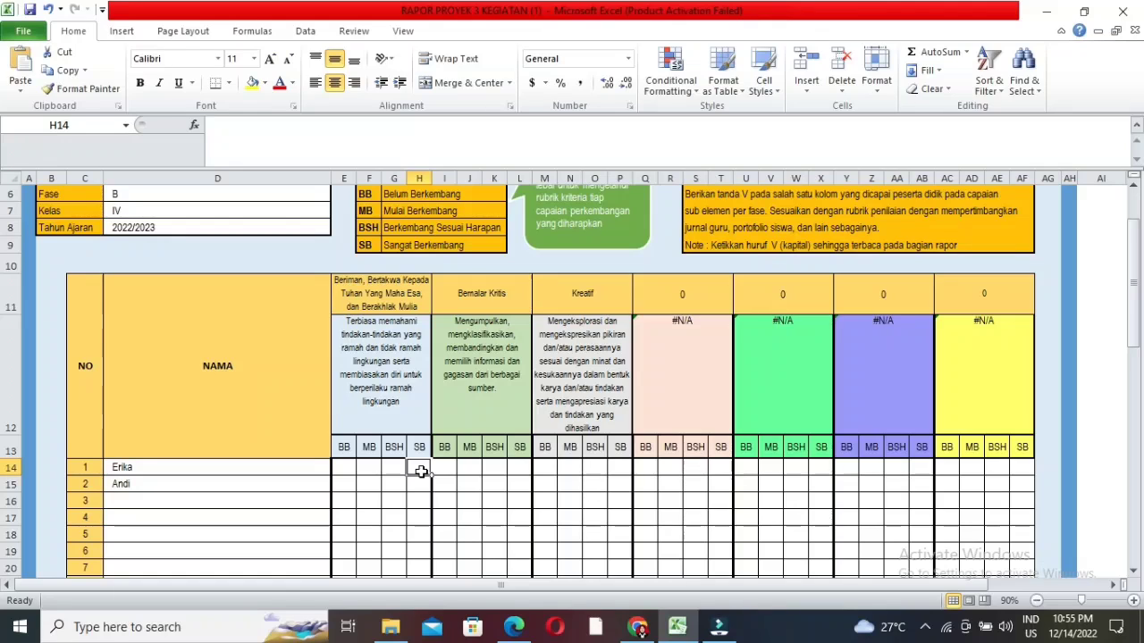
type("V")
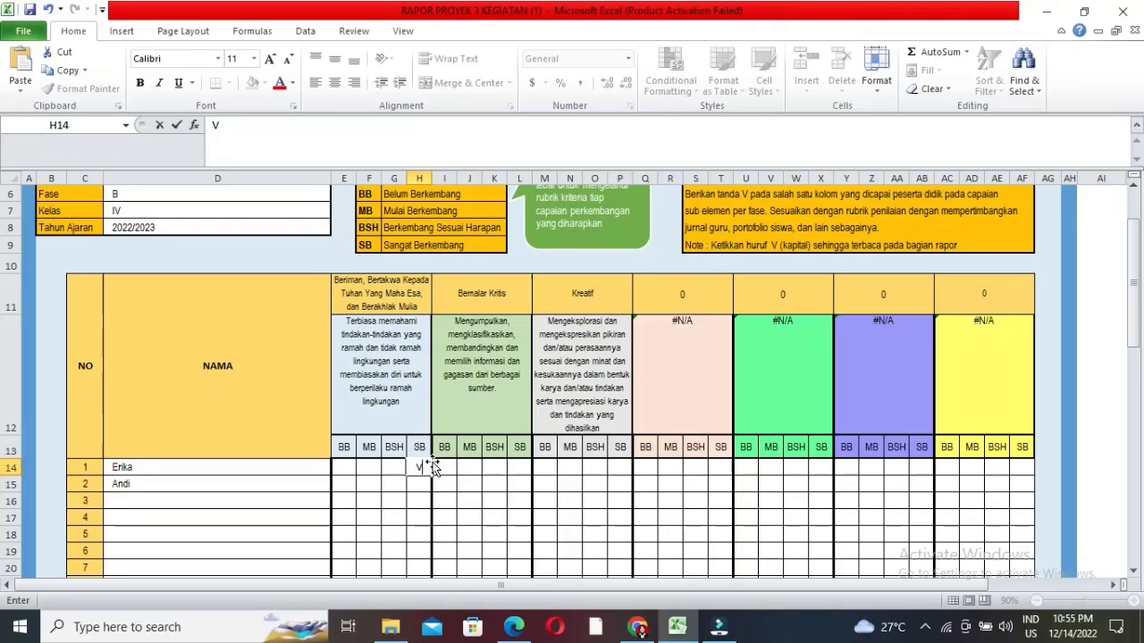
left_click(497, 471)
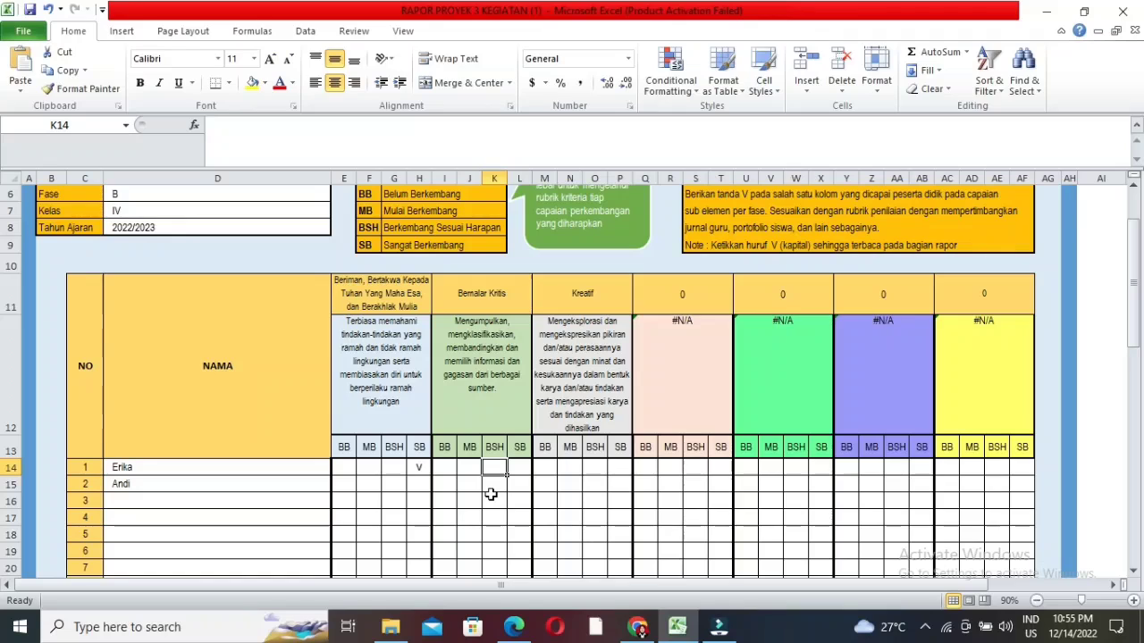
left_click(518, 470)
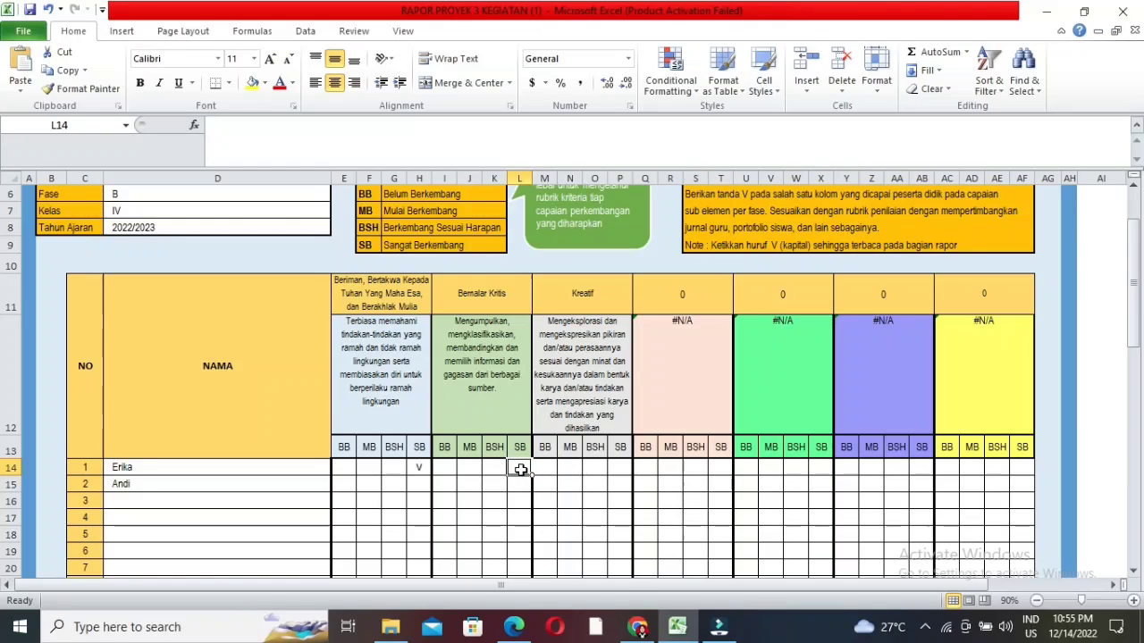
type("V")
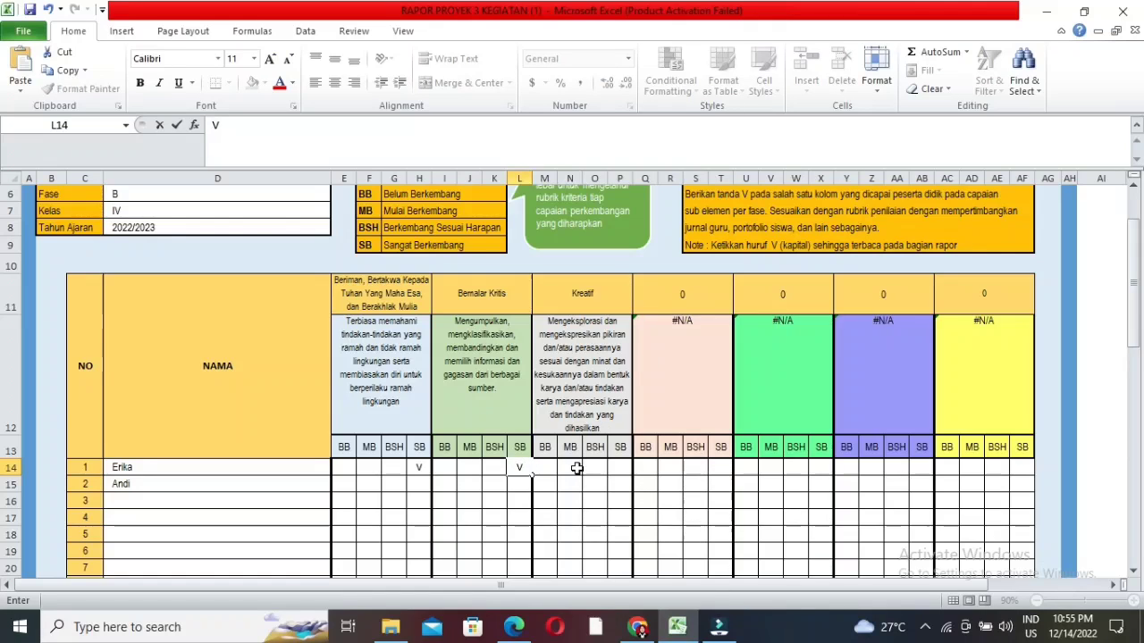
left_click(595, 468)
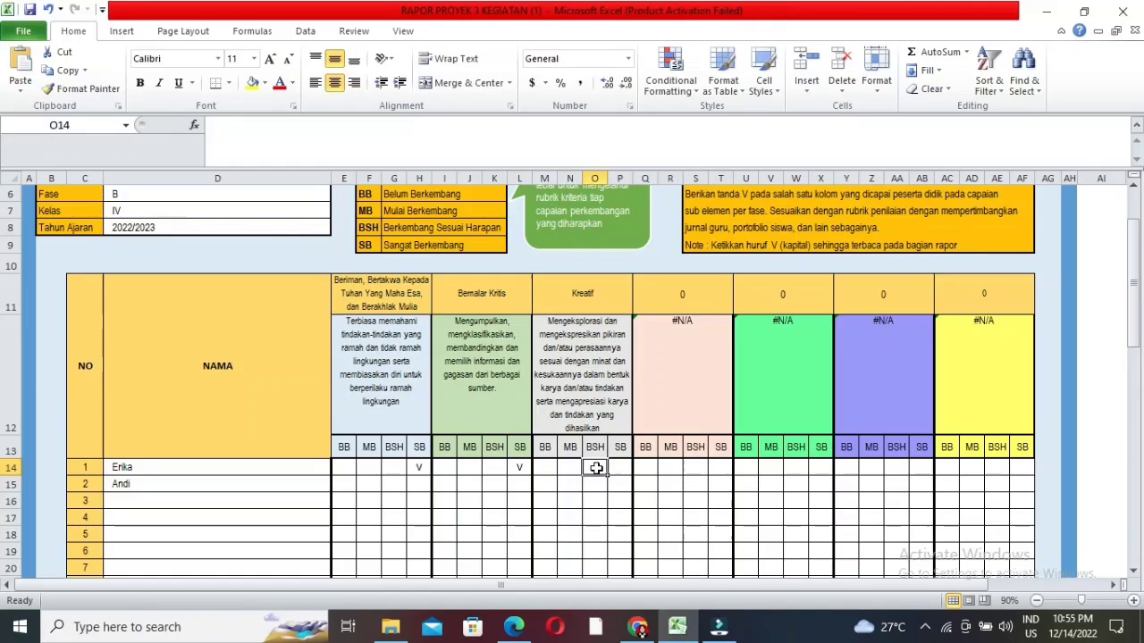
type("V")
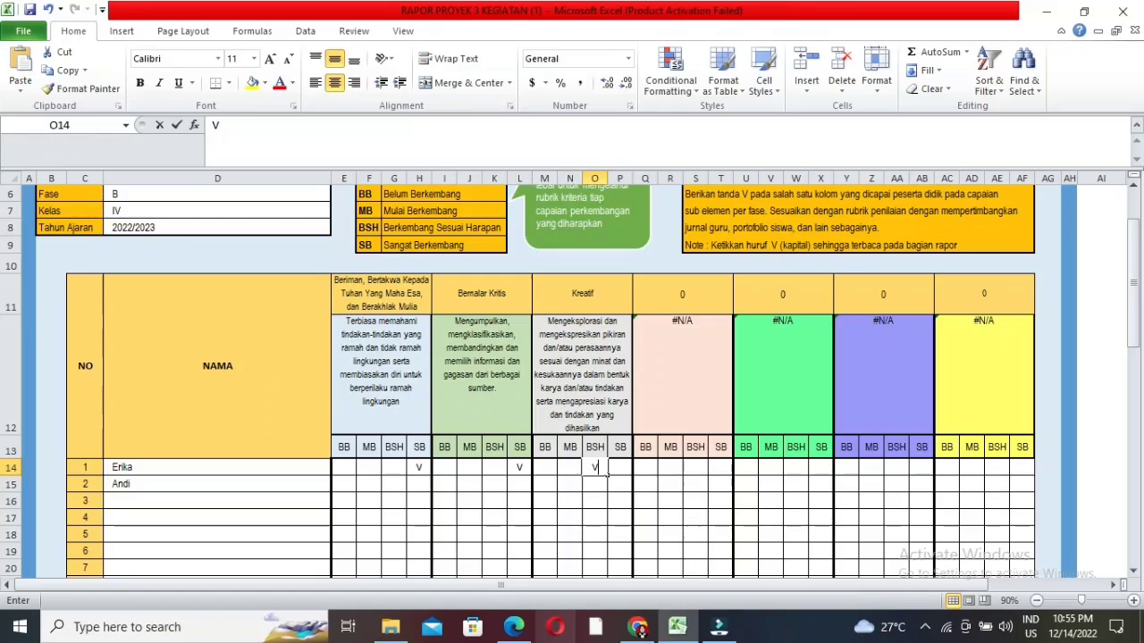
left_click(823, 534)
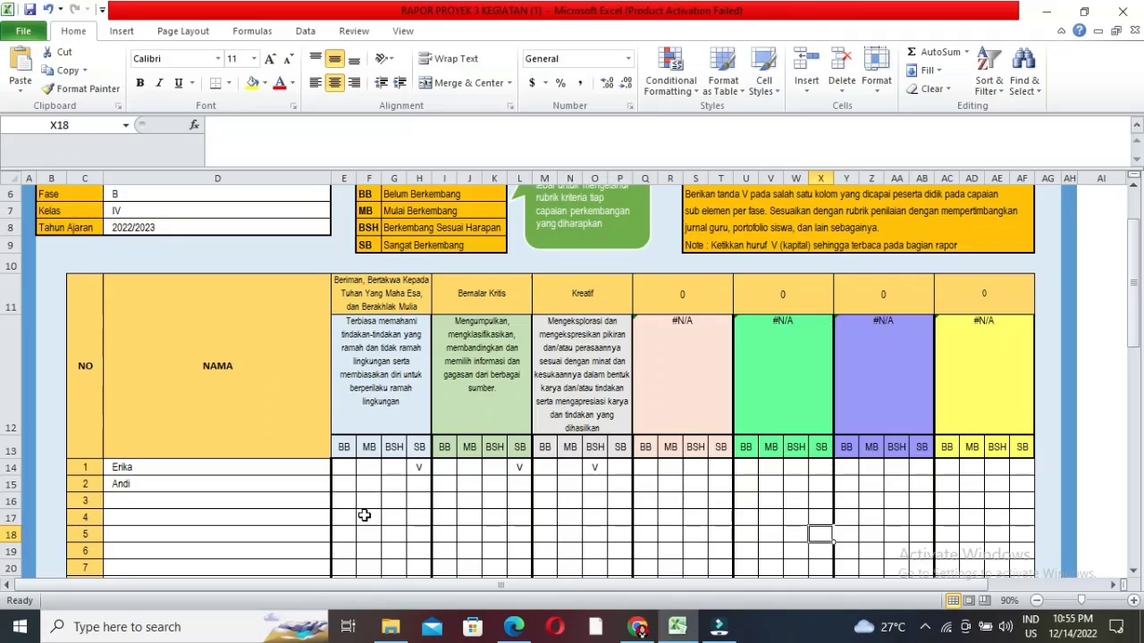
- Mark student number 2 with a capital V under SB for the first dimension, BSH for Bernalar Kritis and SB for Kreatif
left_click(396, 482)
left_click(424, 485)
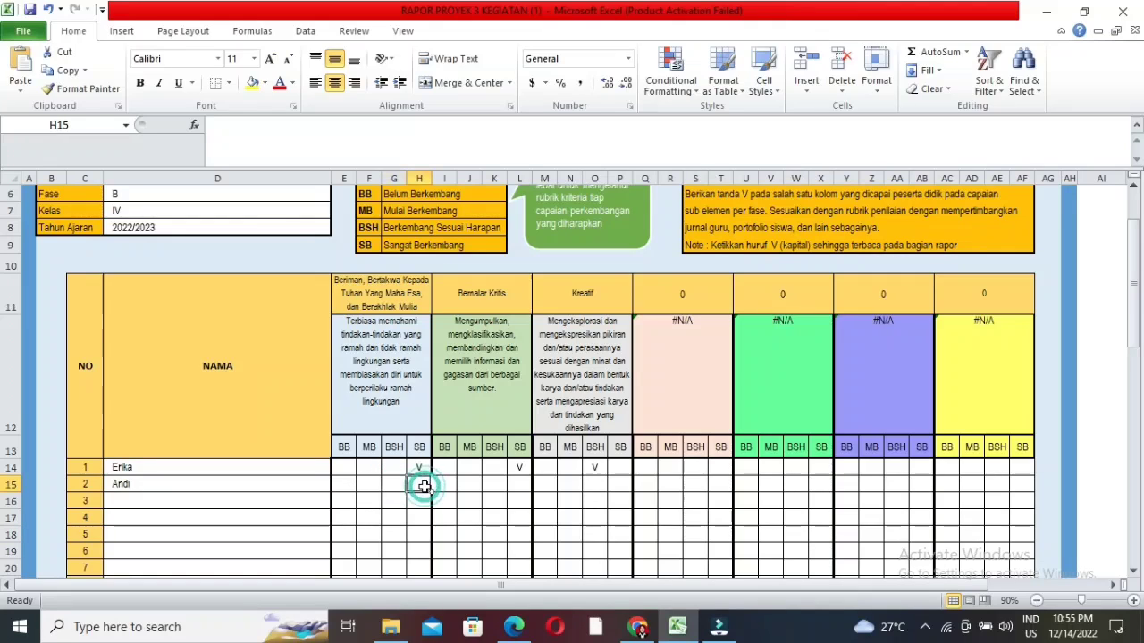
type("V")
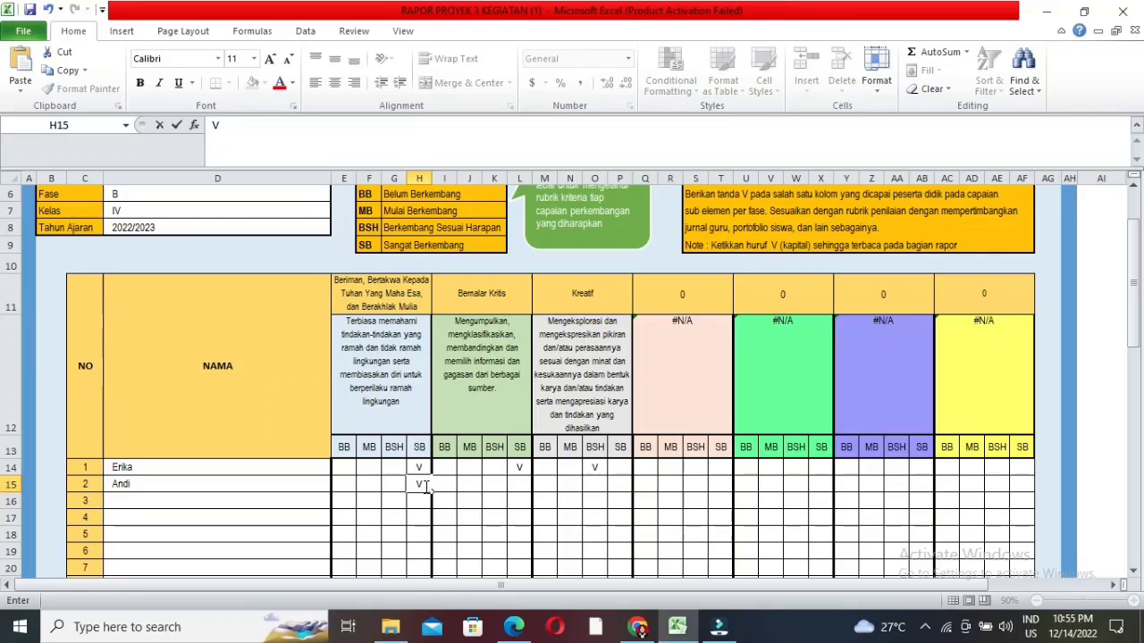
left_click(502, 482)
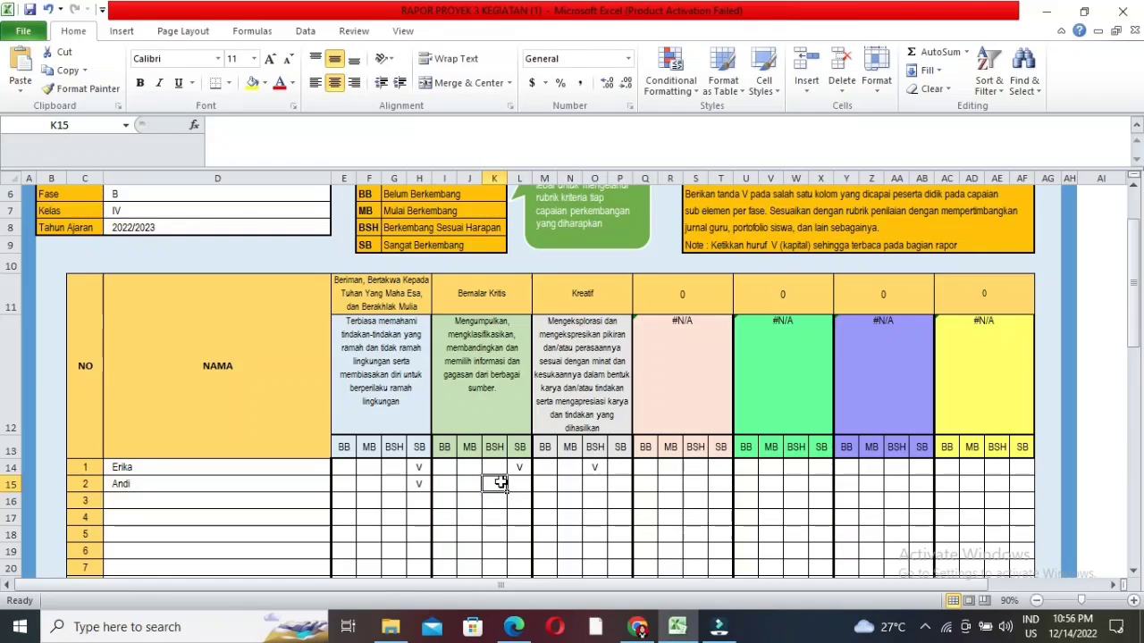
type("V")
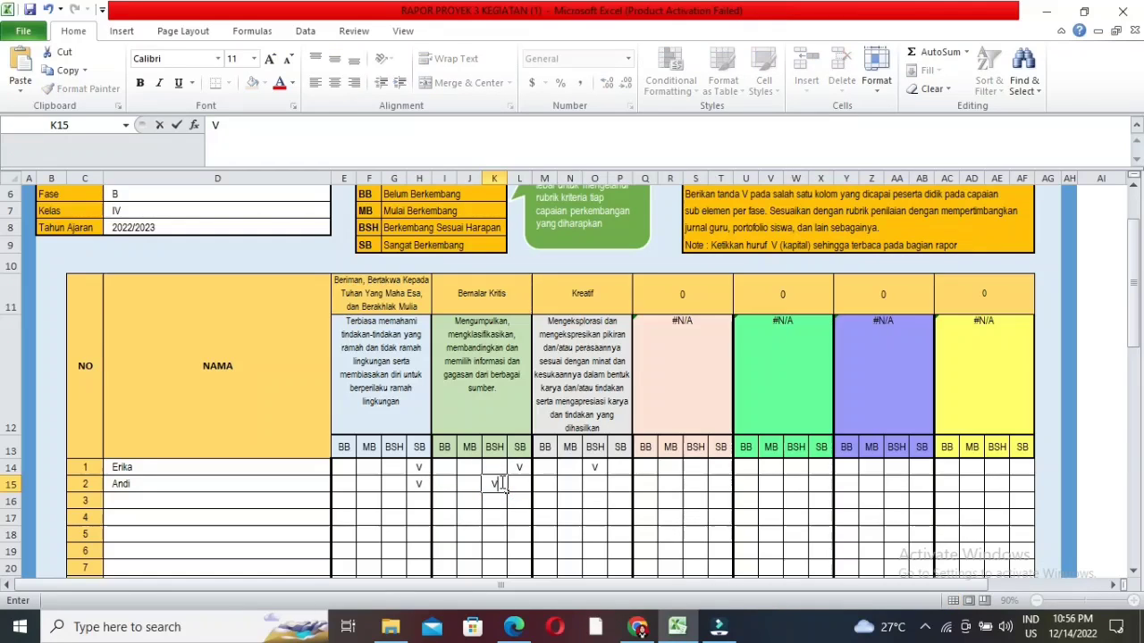
left_click(612, 485)
type("V")
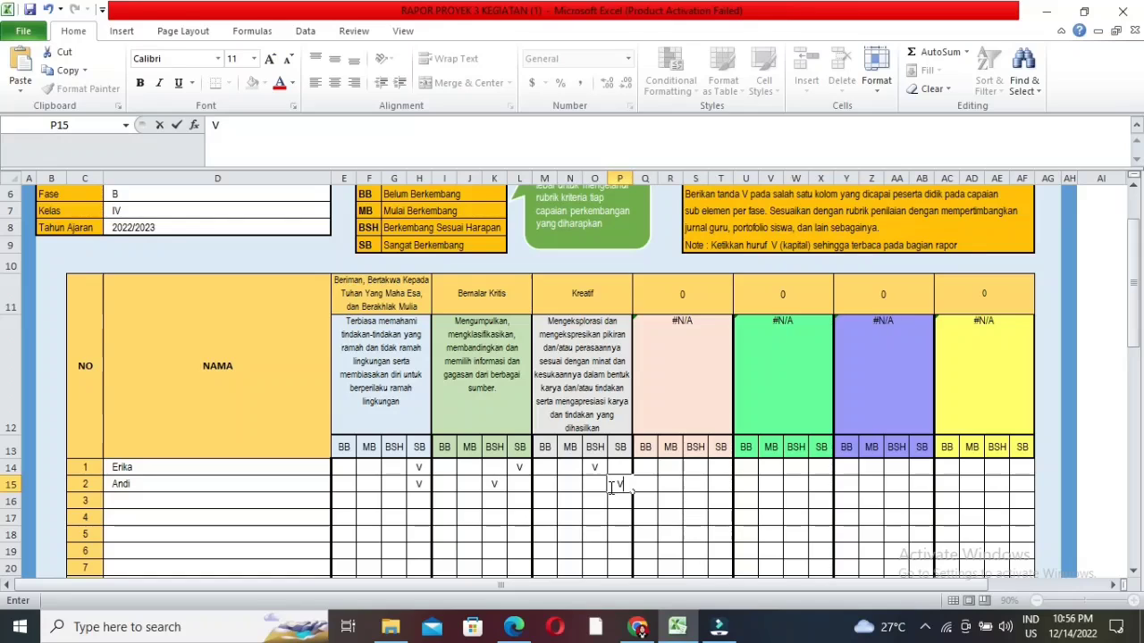
left_click(689, 507)
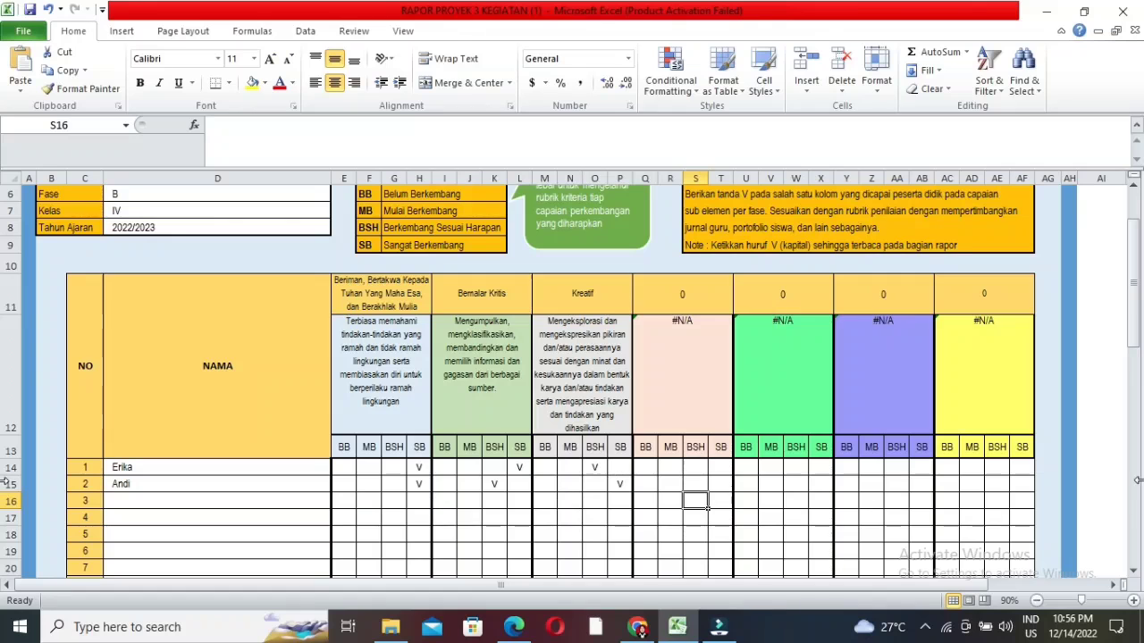
- Return from the Proyek 1 assessment to the home page and open the data input page of Proyek 2
mouse_move(1137, 331)
left_mouse_down()
mouse_move(1137, 358)
mouse_move(1137, 335)
left_mouse_up()
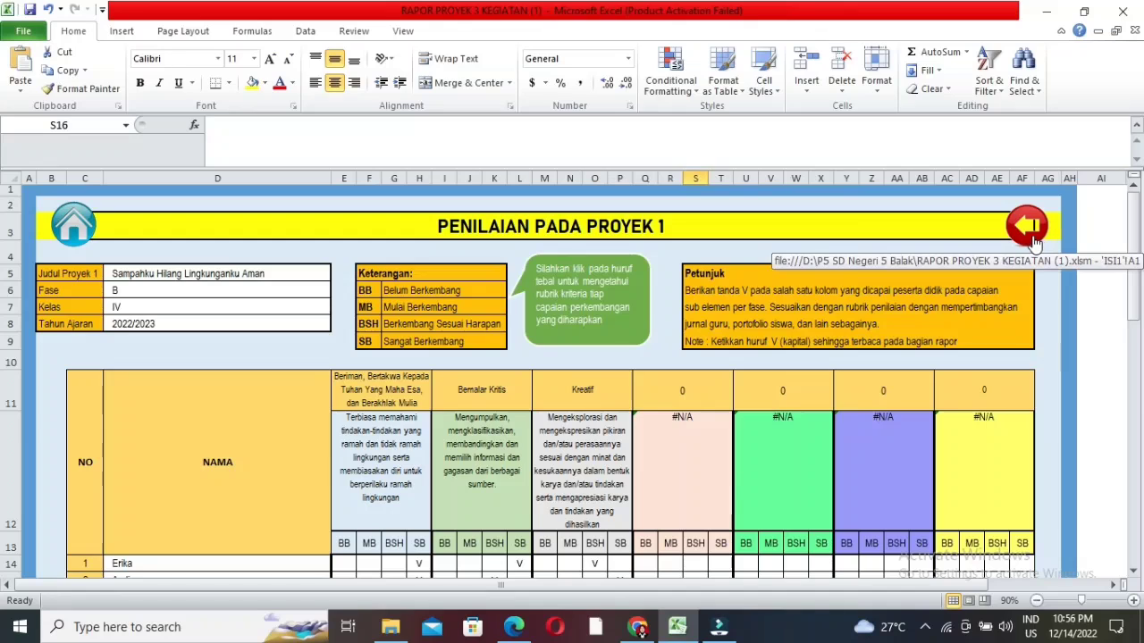
left_click(1032, 239)
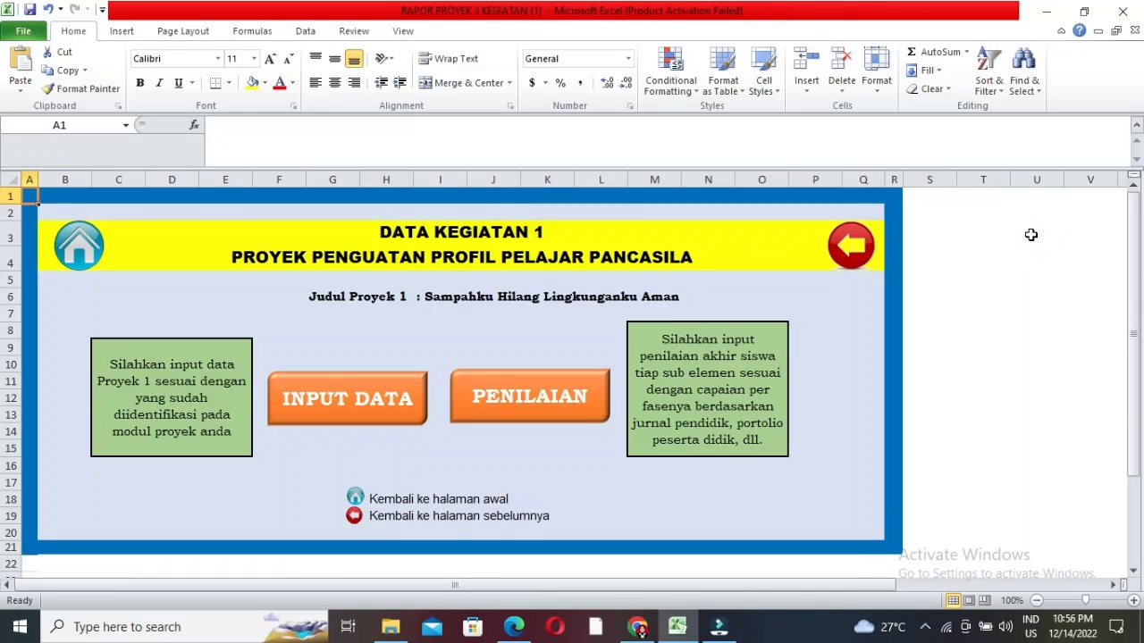
left_click(69, 246)
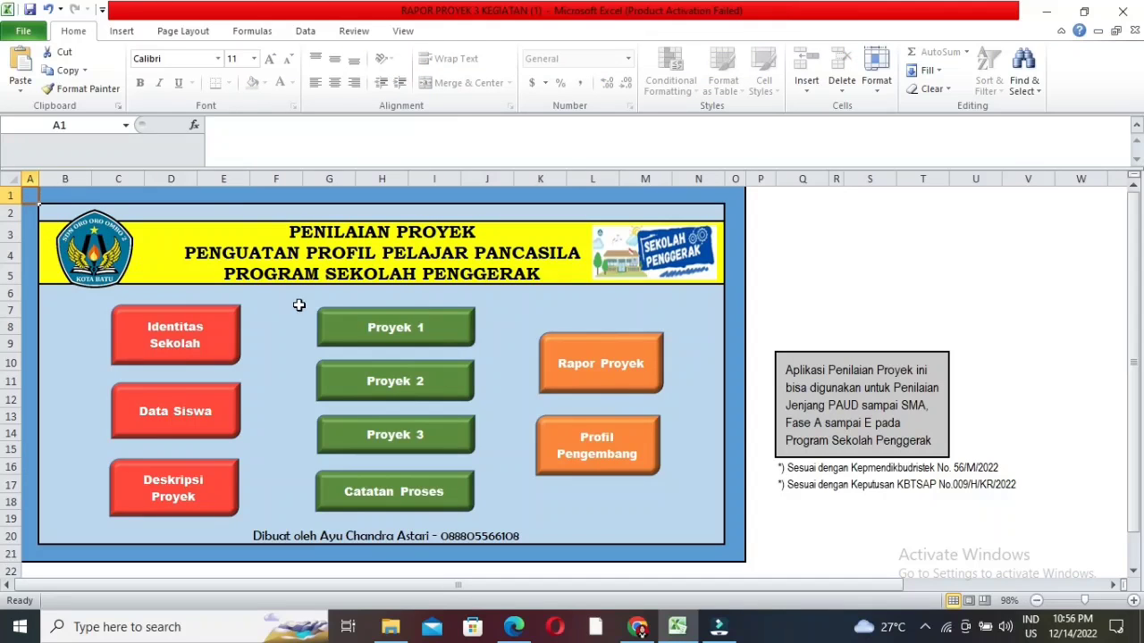
left_click(418, 382)
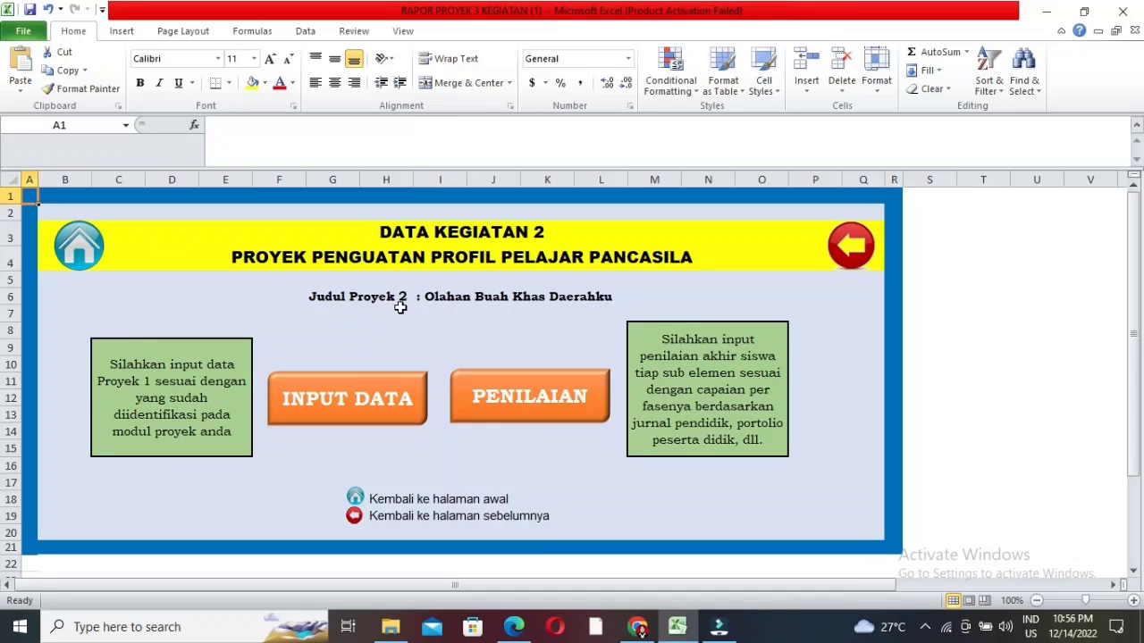
left_click(332, 396)
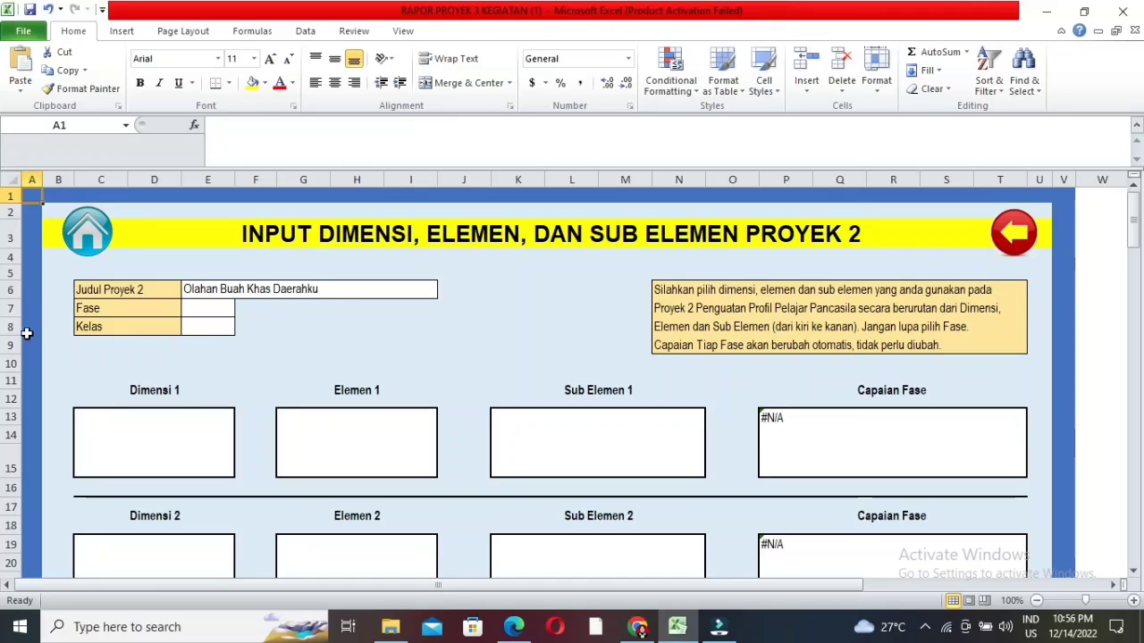
- Set Fase to B and Kelas to IV for Proyek 2
left_click(192, 305)
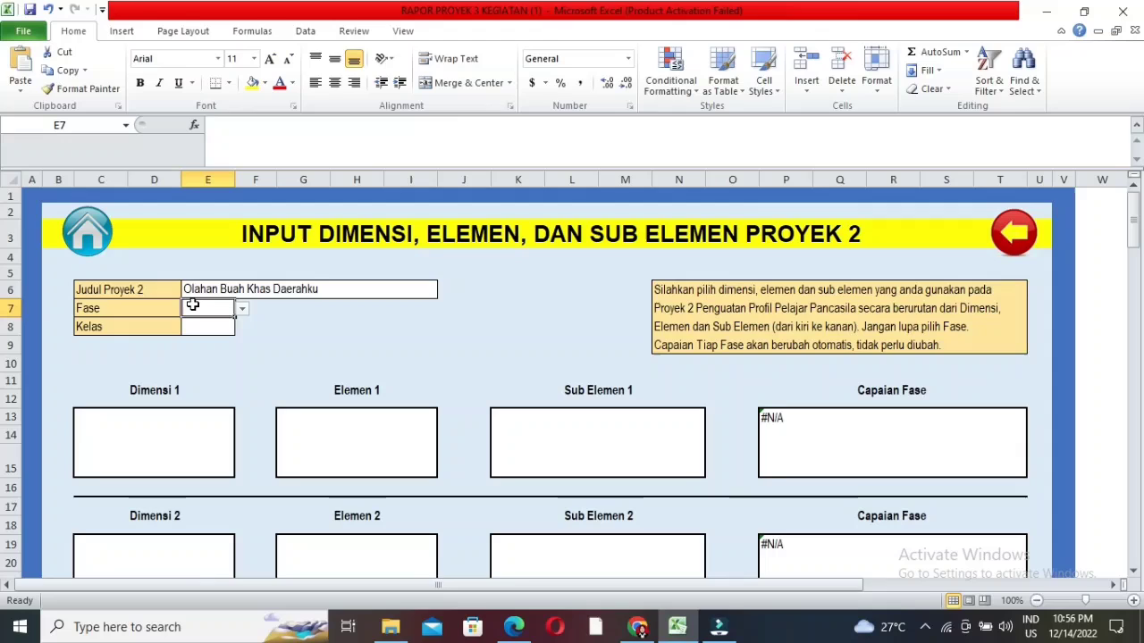
left_click(242, 309)
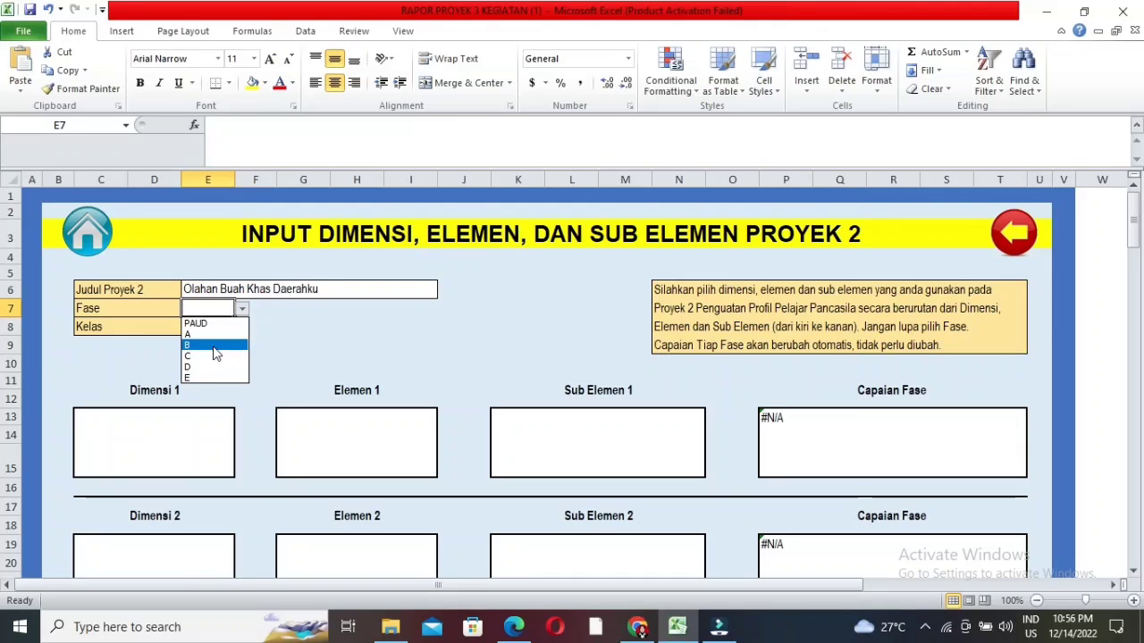
left_click(215, 346)
left_click(222, 326)
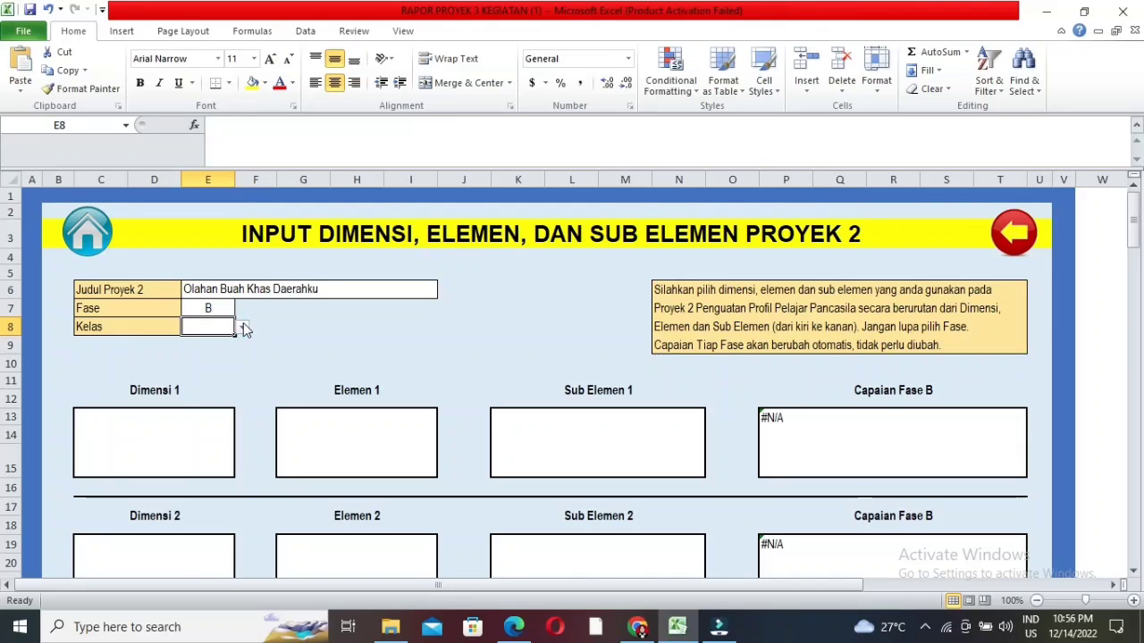
left_click(243, 328)
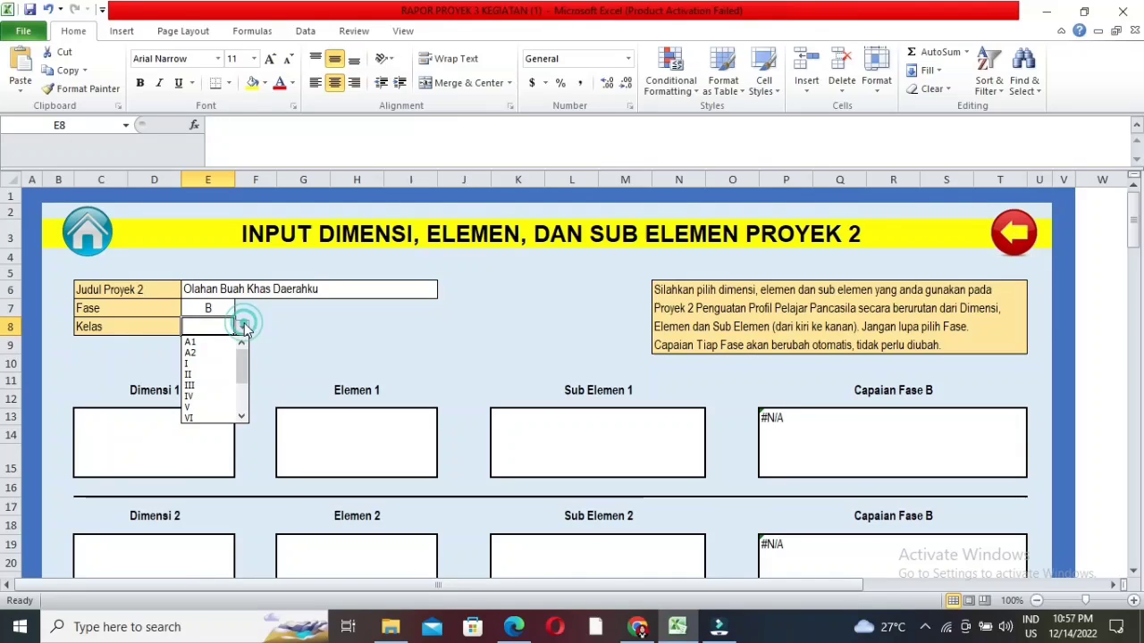
left_click(202, 398)
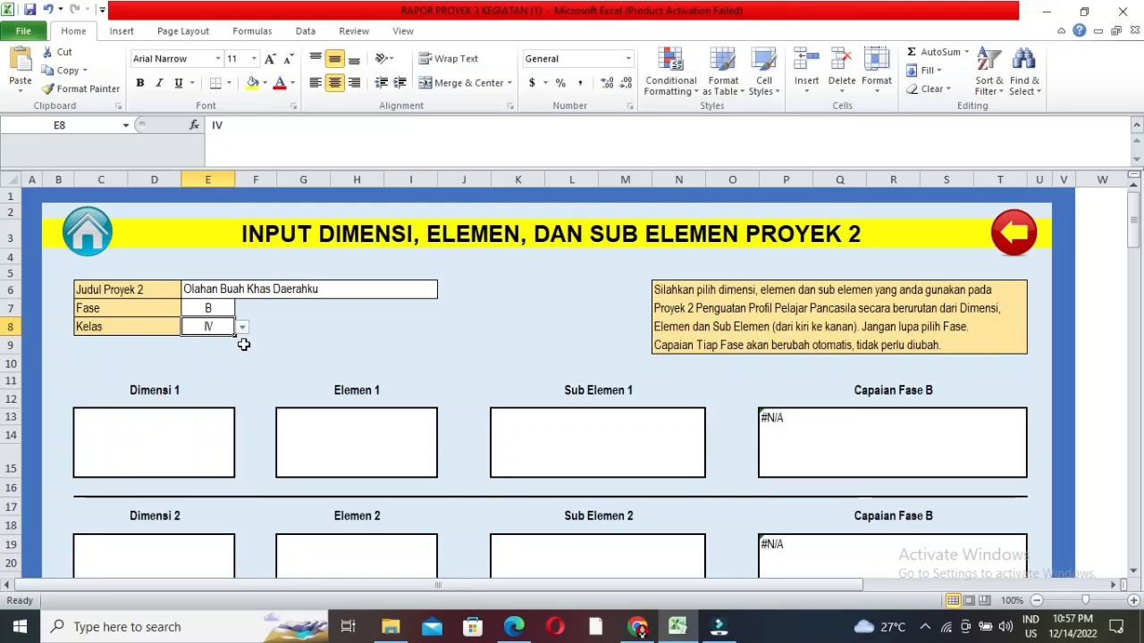
- Set Dimensi 1 of Proyek 2 to Bernalar Kritis
left_click(176, 442)
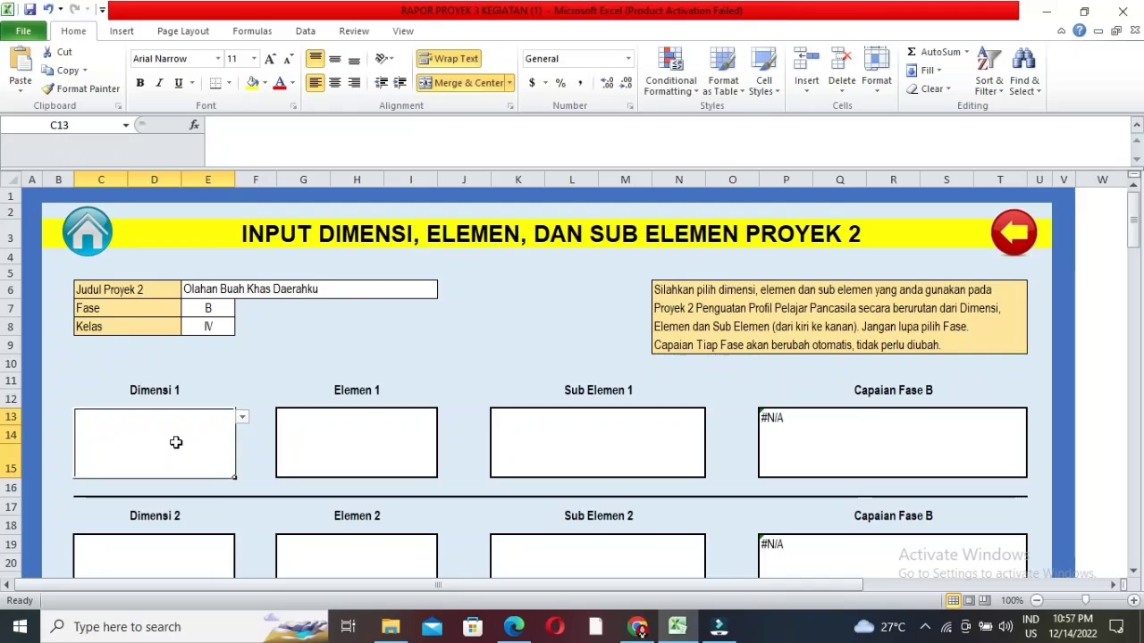
left_click(243, 418)
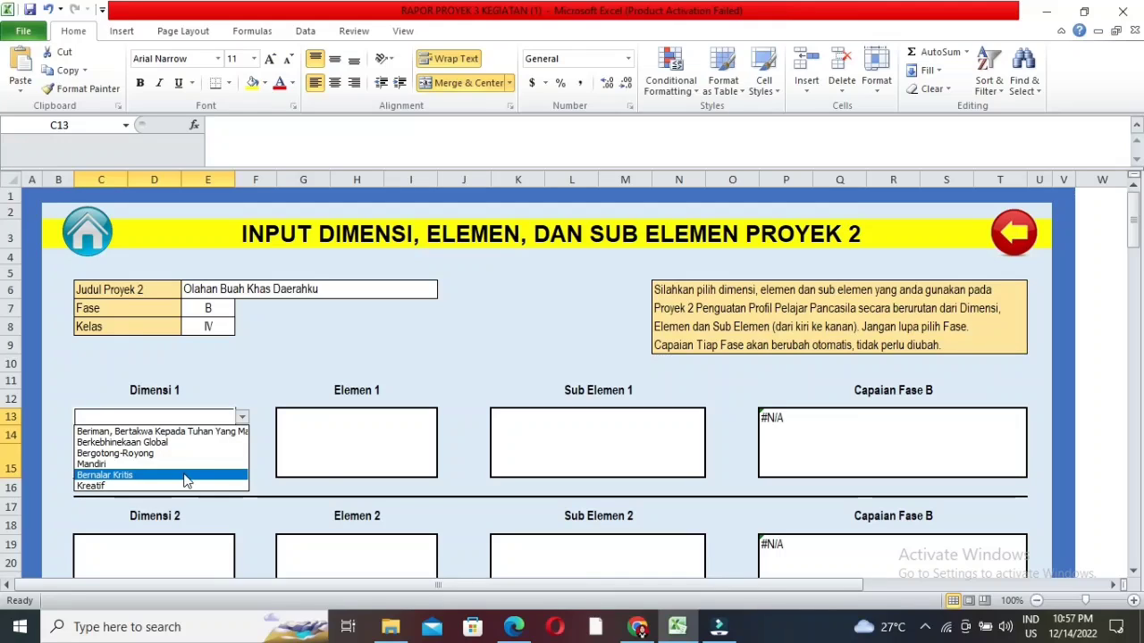
left_click(186, 476)
- Set Elemen 1 of Proyek 2 to Memperoleh dan memproses informasi dan gagasan and open the choices for Sub Elemen 1
left_click(327, 459)
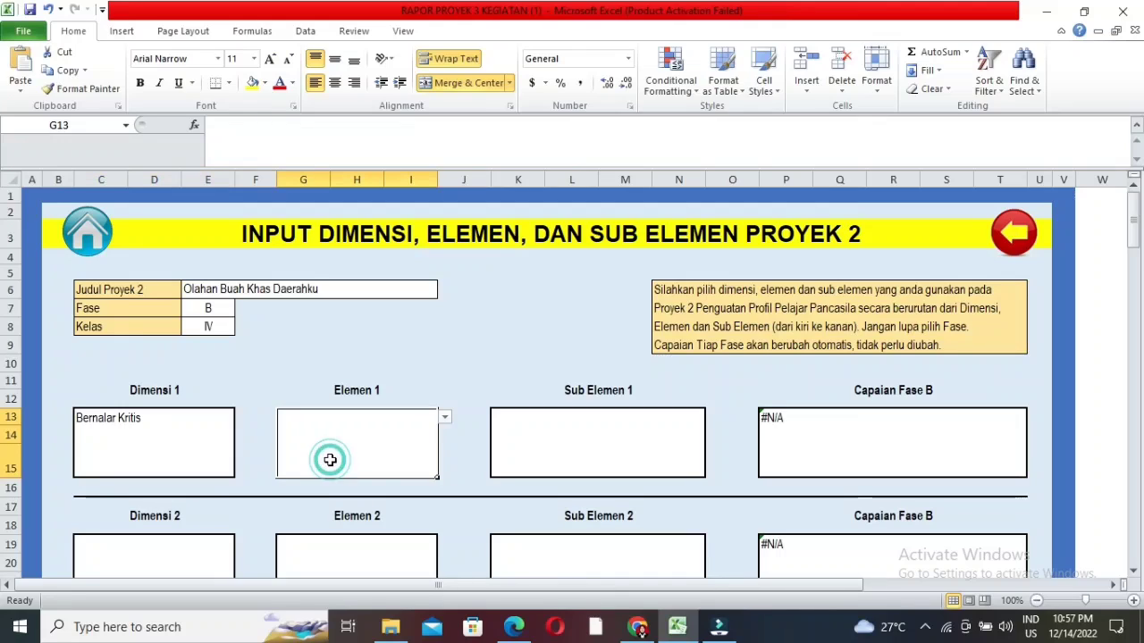
left_click(444, 417)
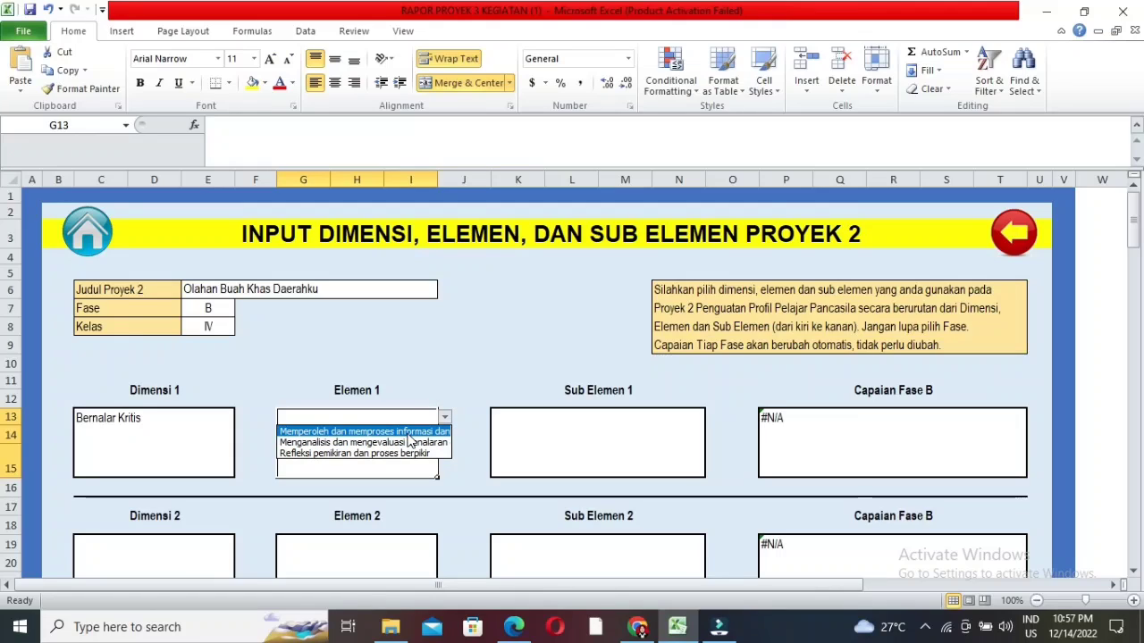
left_click(408, 432)
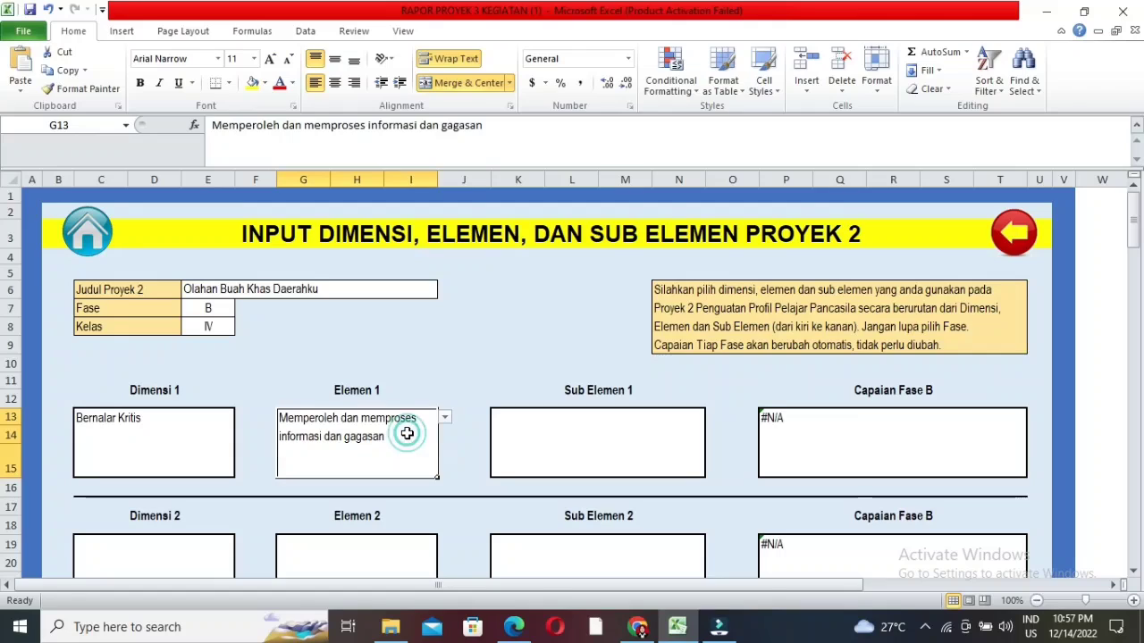
left_click(570, 456)
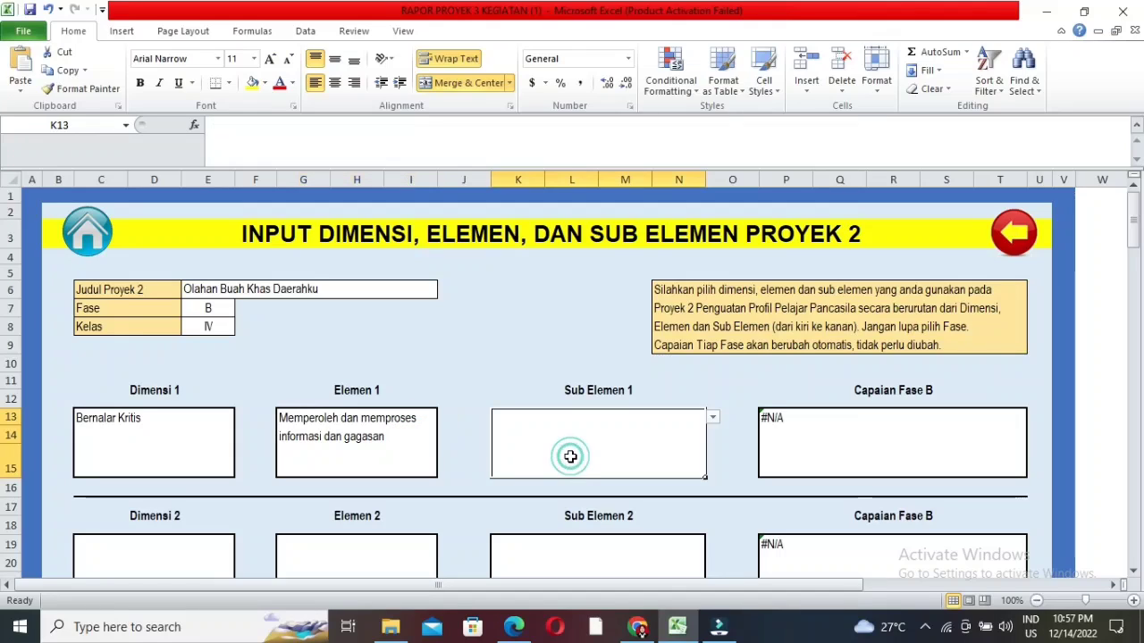
left_click(712, 419)
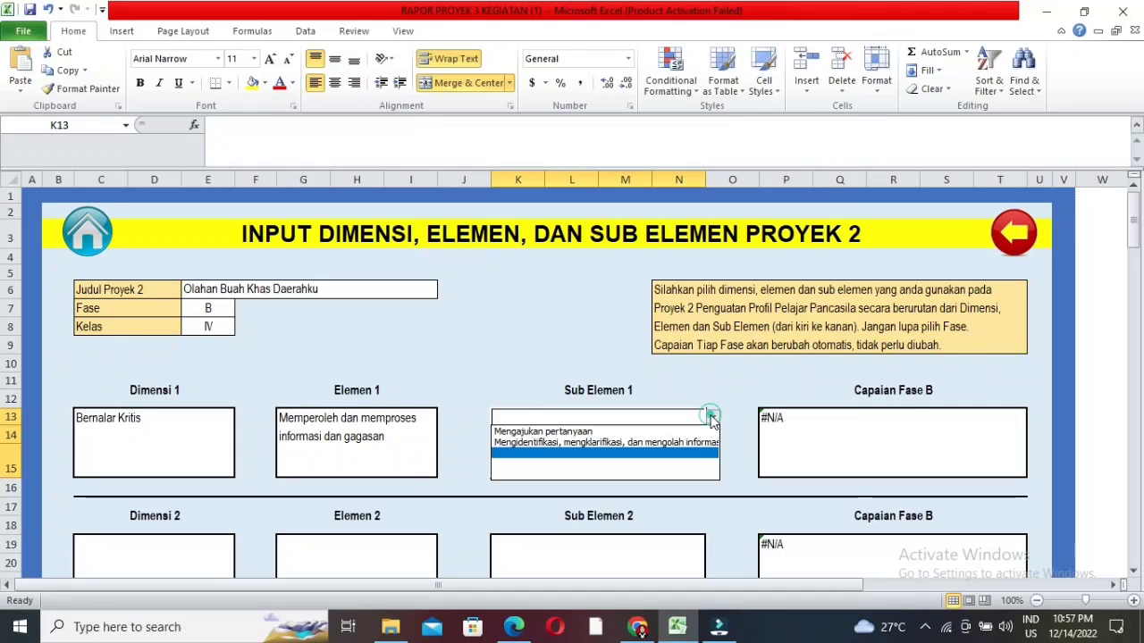
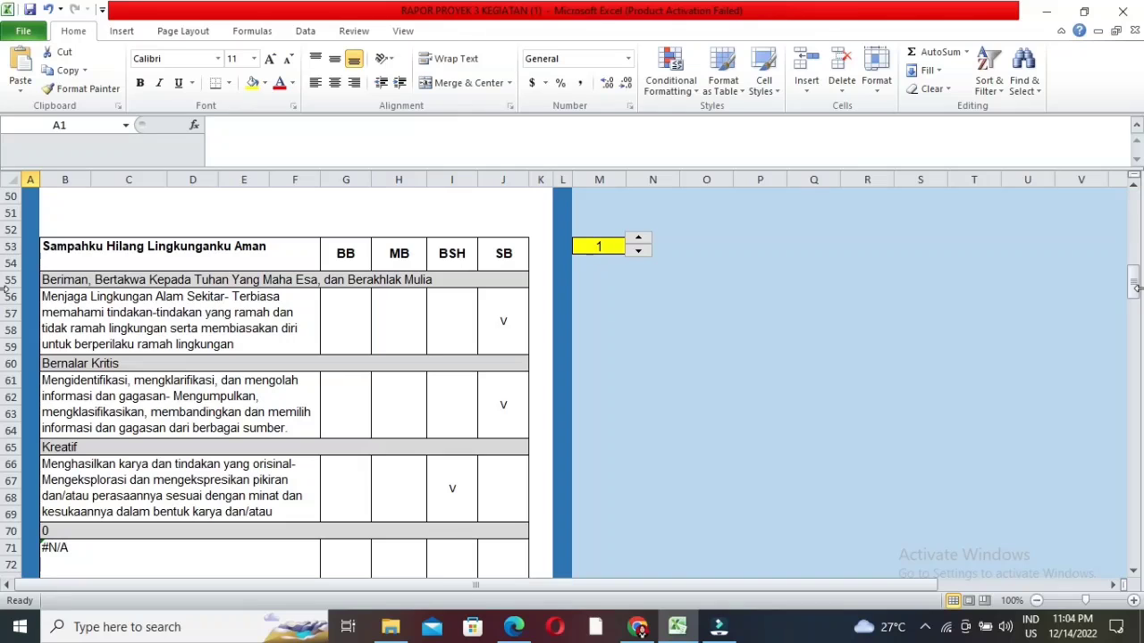
- Review student number 1's project report from the Proyek 1 scores through the signature section, and return to its beginning
left_click_drag(1136, 286, 1138, 337)
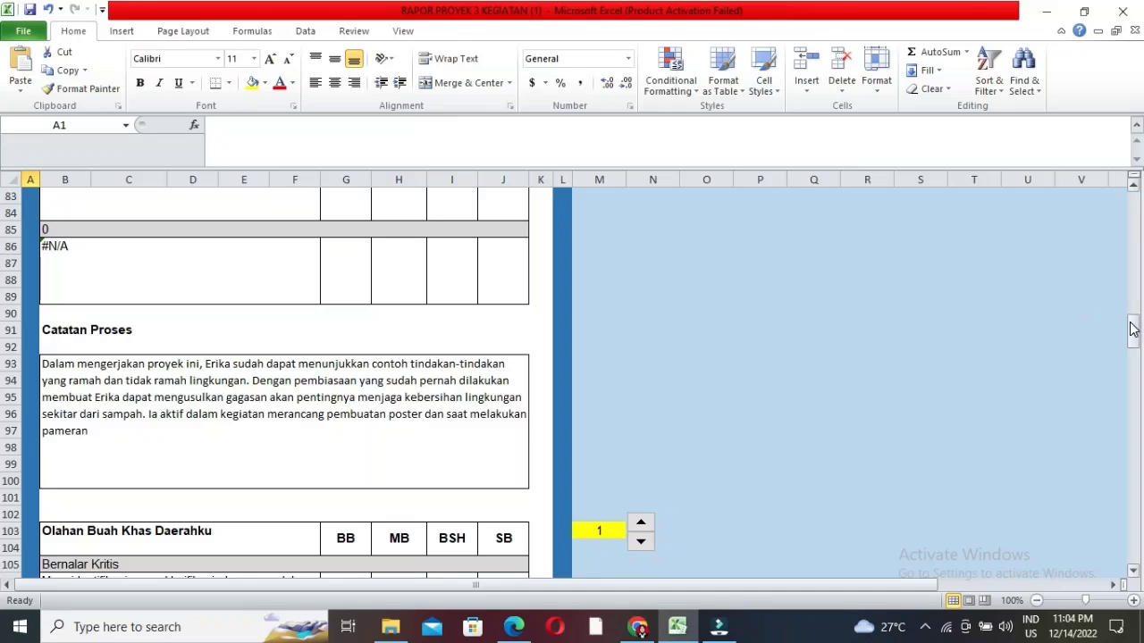
left_click_drag(1133, 329, 1142, 505)
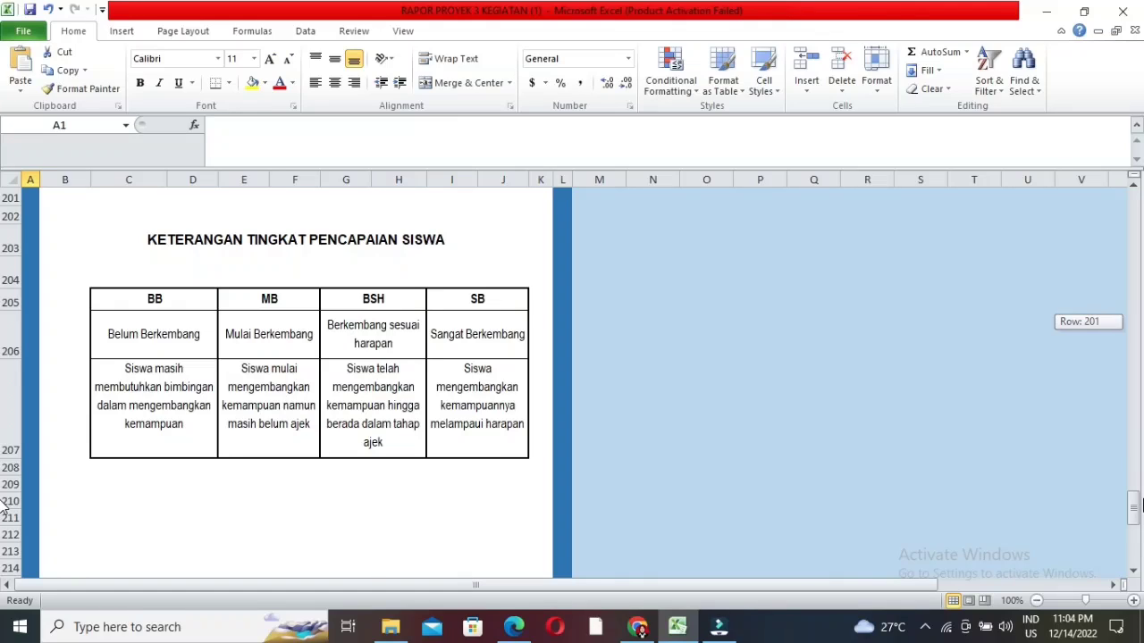
left_click_drag(1141, 505, 1141, 518)
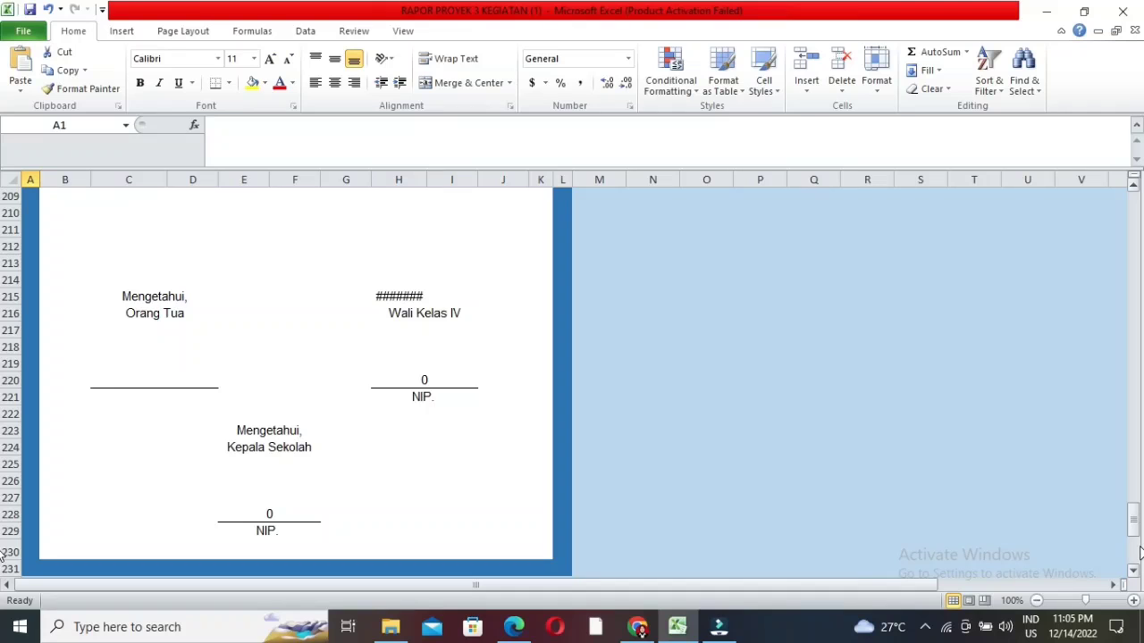
left_click_drag(1136, 540, 1108, 195)
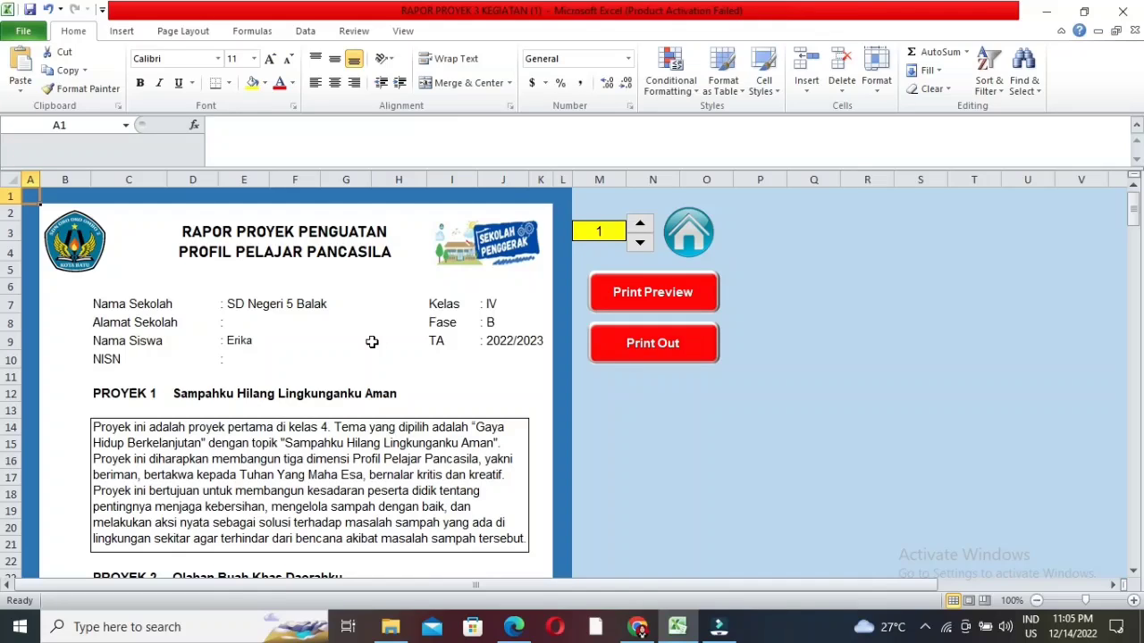
- Browse other students' reports by changing the student number, and return to the report of student number 1
left_click(640, 226)
left_click(641, 224)
left_click(641, 225)
left_click(641, 244)
left_click(642, 244)
left_click(641, 228)
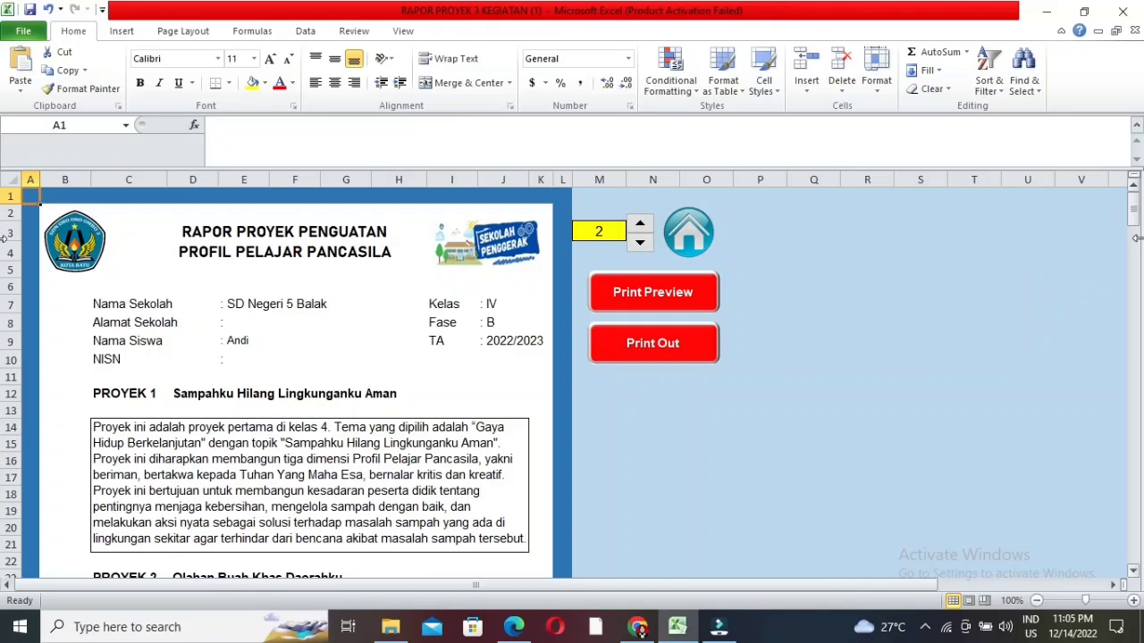
mouse_move(1135, 223)
left_mouse_down()
mouse_move(1136, 273)
mouse_move(1135, 204)
left_mouse_up()
left_click(640, 243)
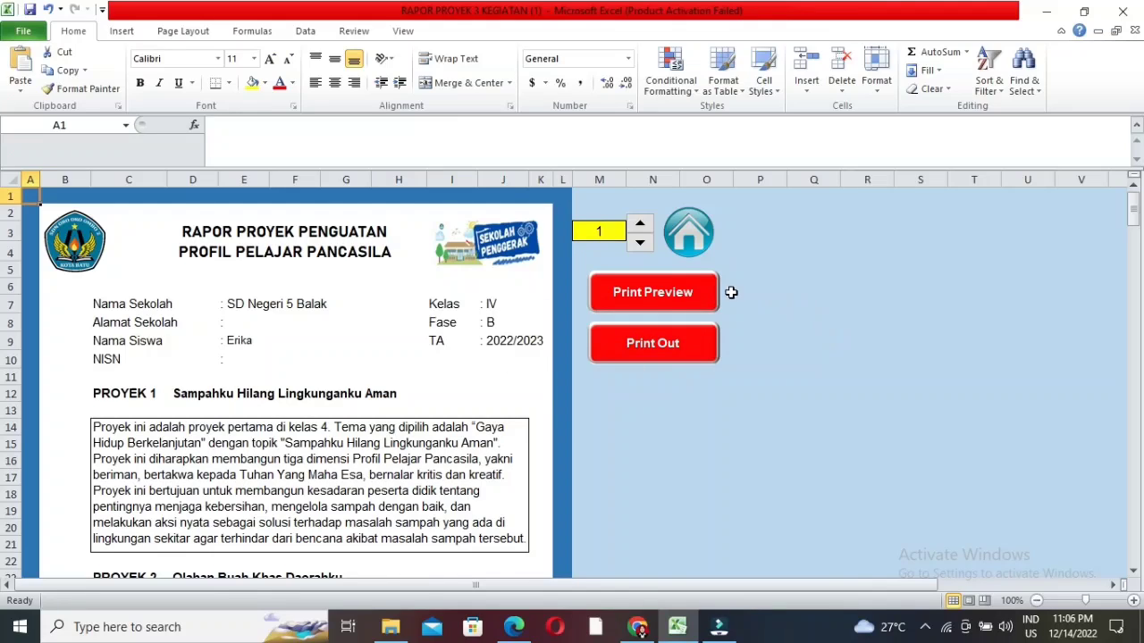
- Open the report's print preview and check its page setup, including the paper size and margins
left_click(676, 304)
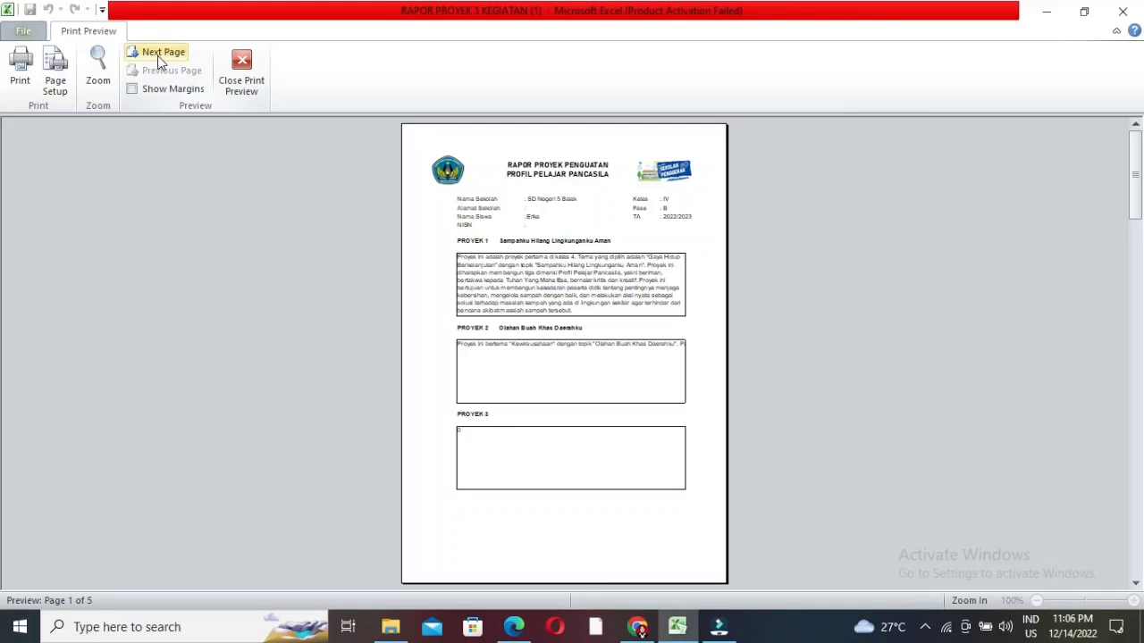
left_click(55, 70)
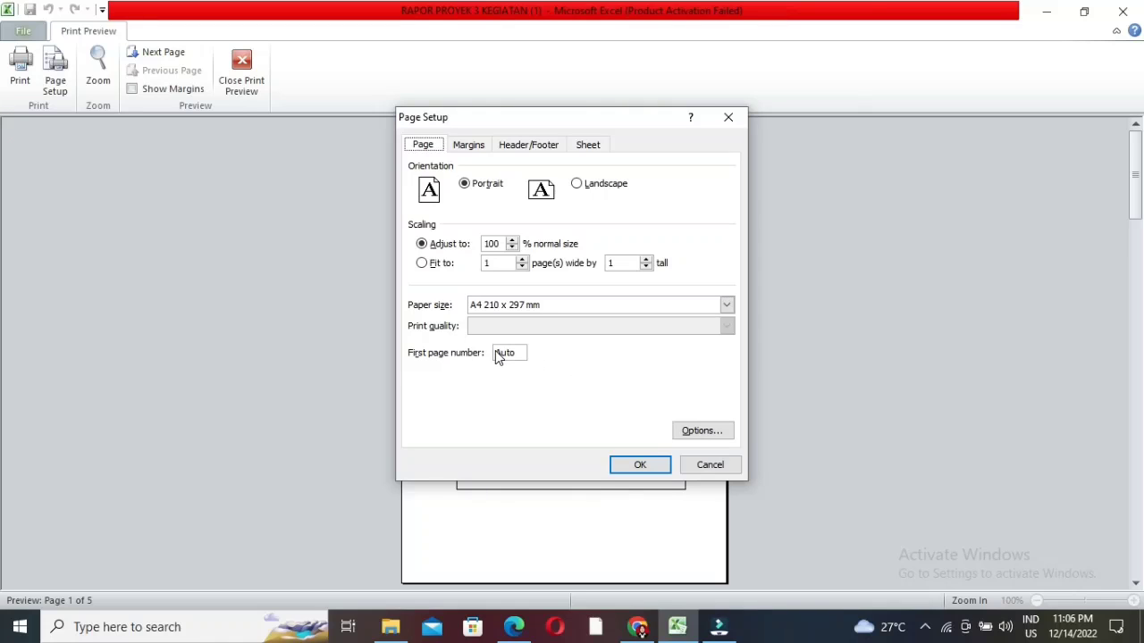
left_click(470, 149)
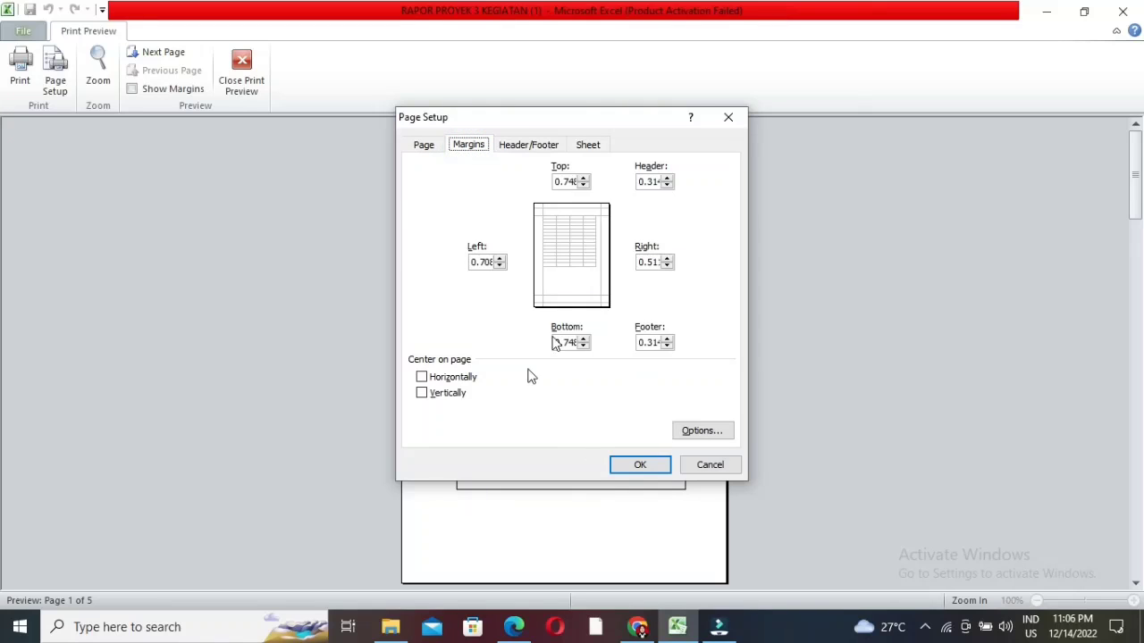
left_click(641, 466)
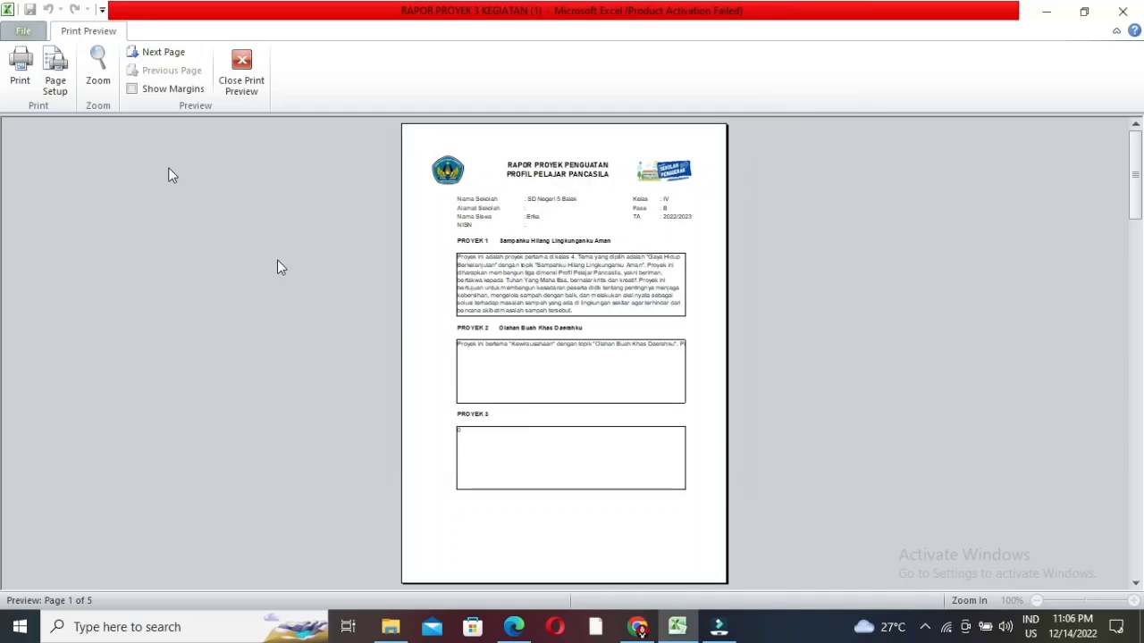
- Look through the following pages of the report in the print preview and return to the first page
left_click(162, 56)
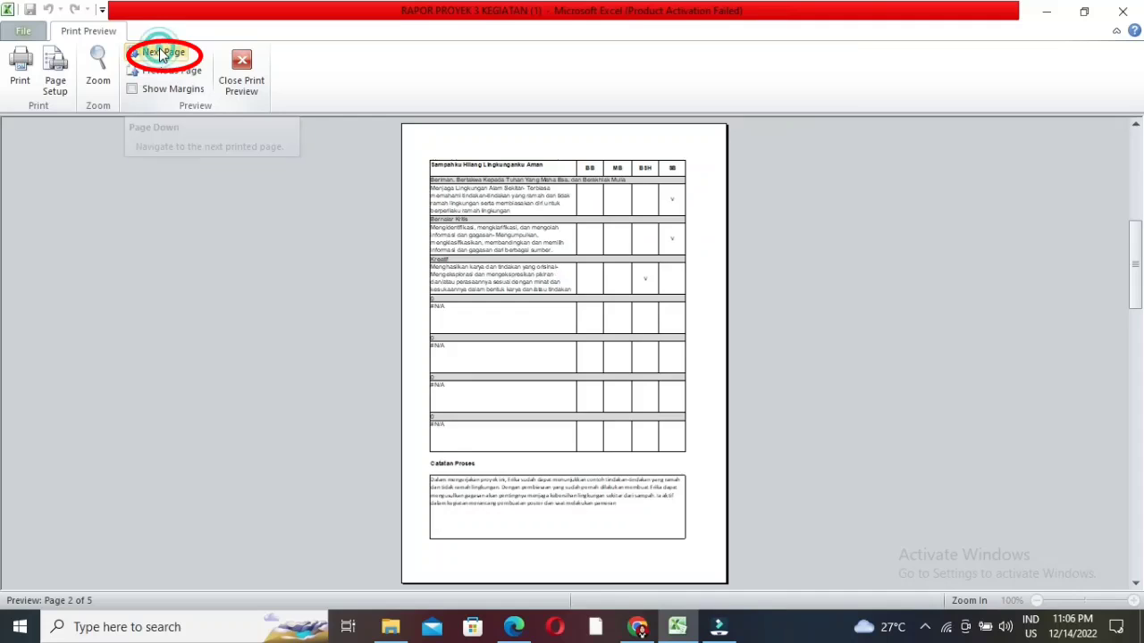
left_click(162, 56)
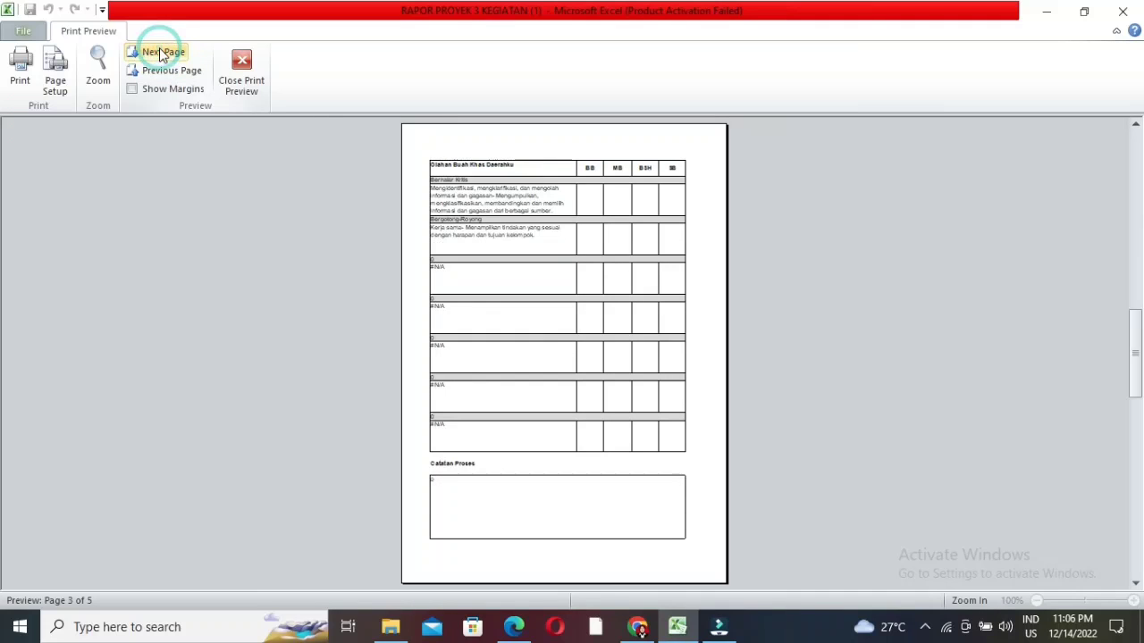
left_click(162, 56)
scroll(396, 205, "up", 3)
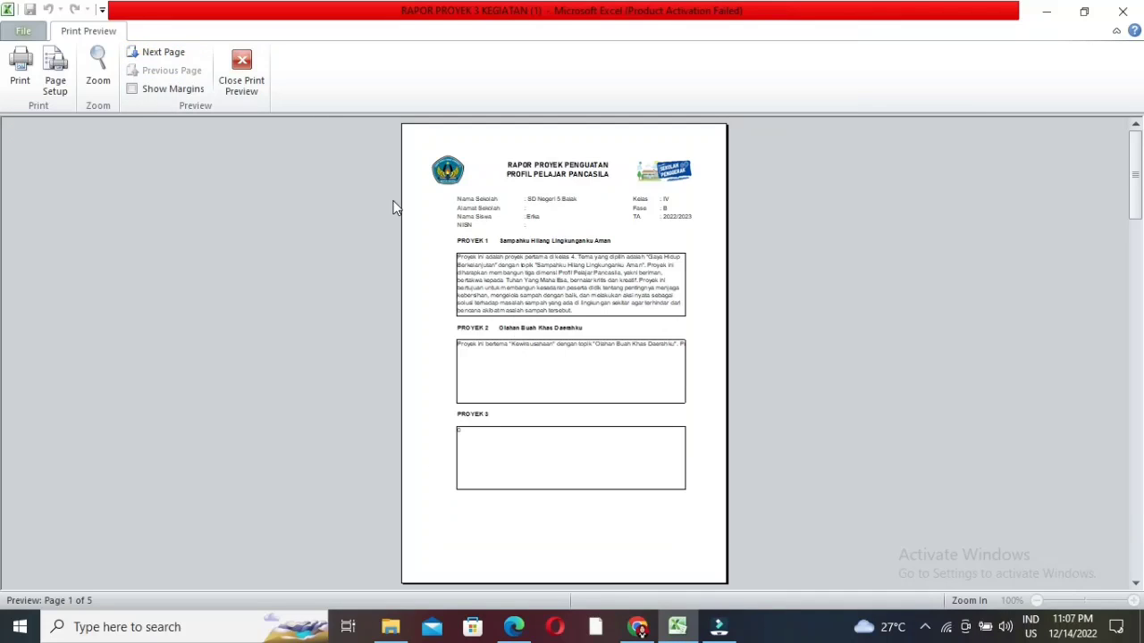
- Show the margin guides on the previewed report page and close the print preview
left_click(150, 93)
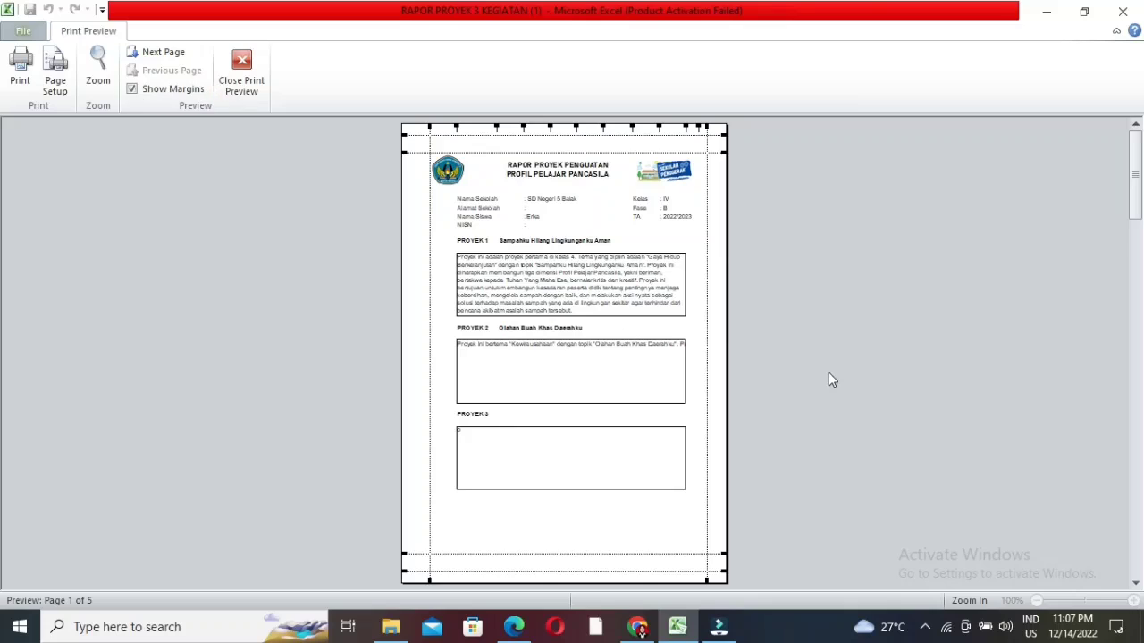
left_click(242, 62)
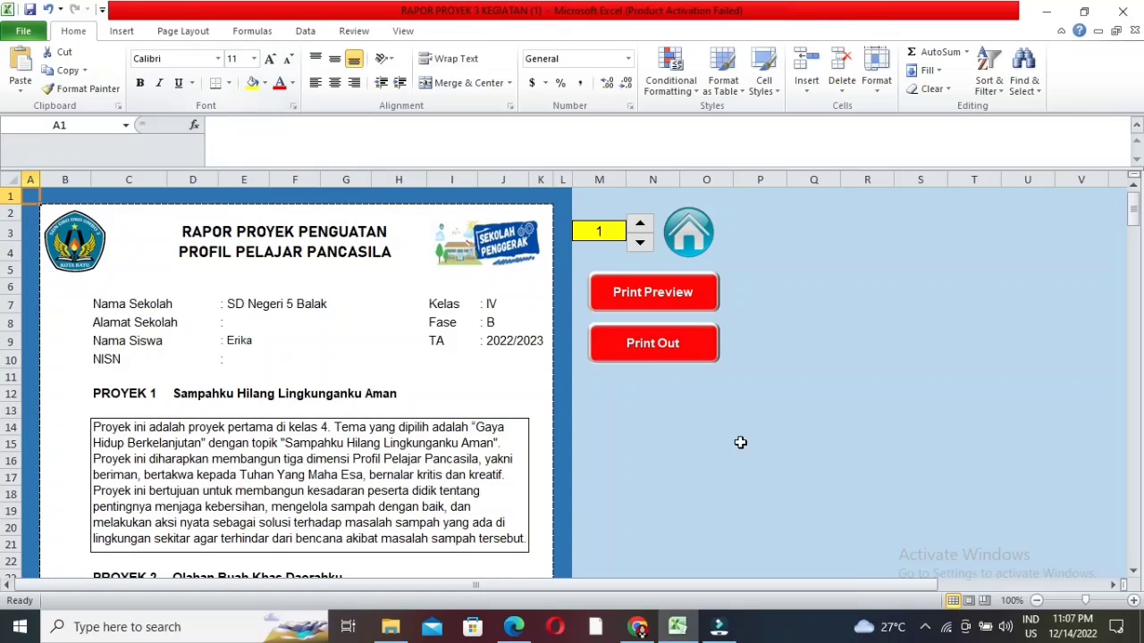
left_click(743, 442)
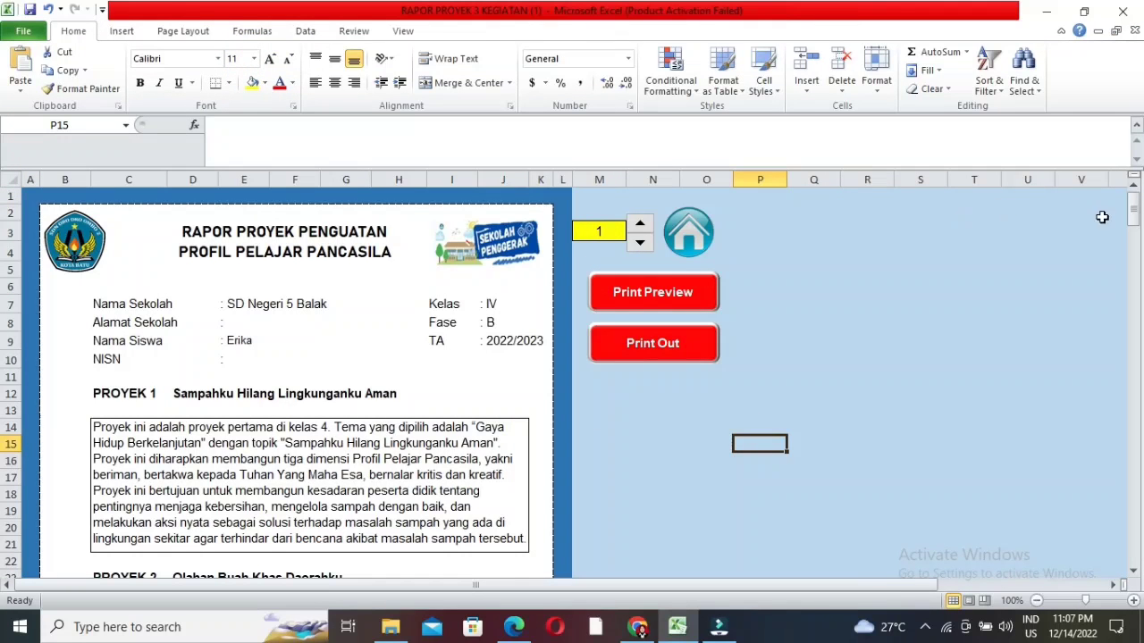
- Print one copy of all pages of student number 1's report on the EPSON L120 Series and return to the home page
left_click(655, 349)
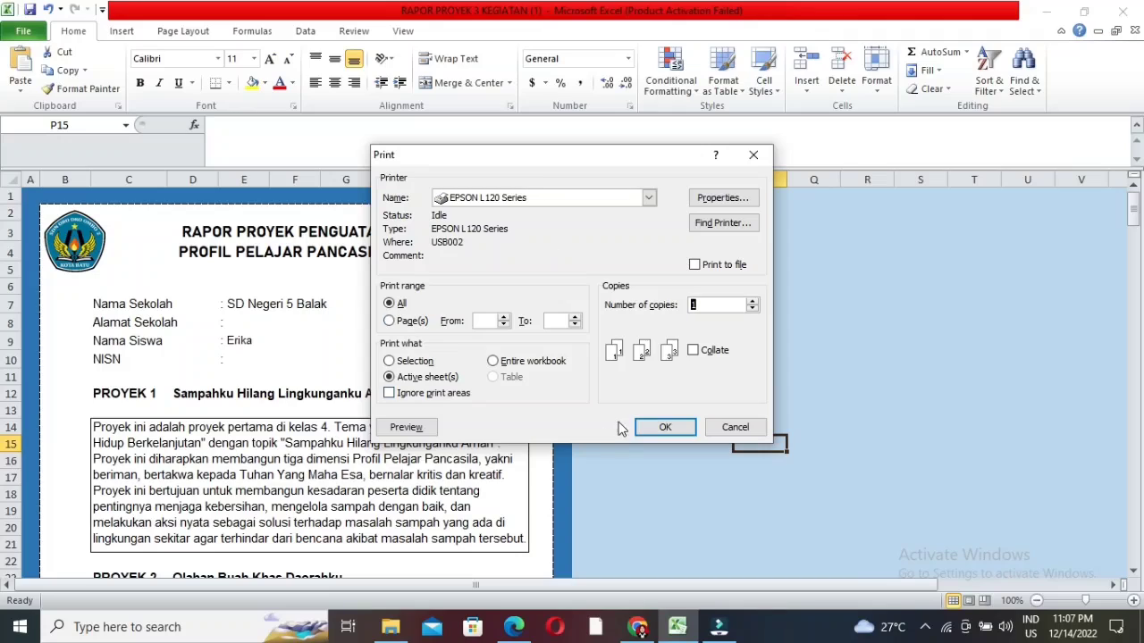
left_click(663, 429)
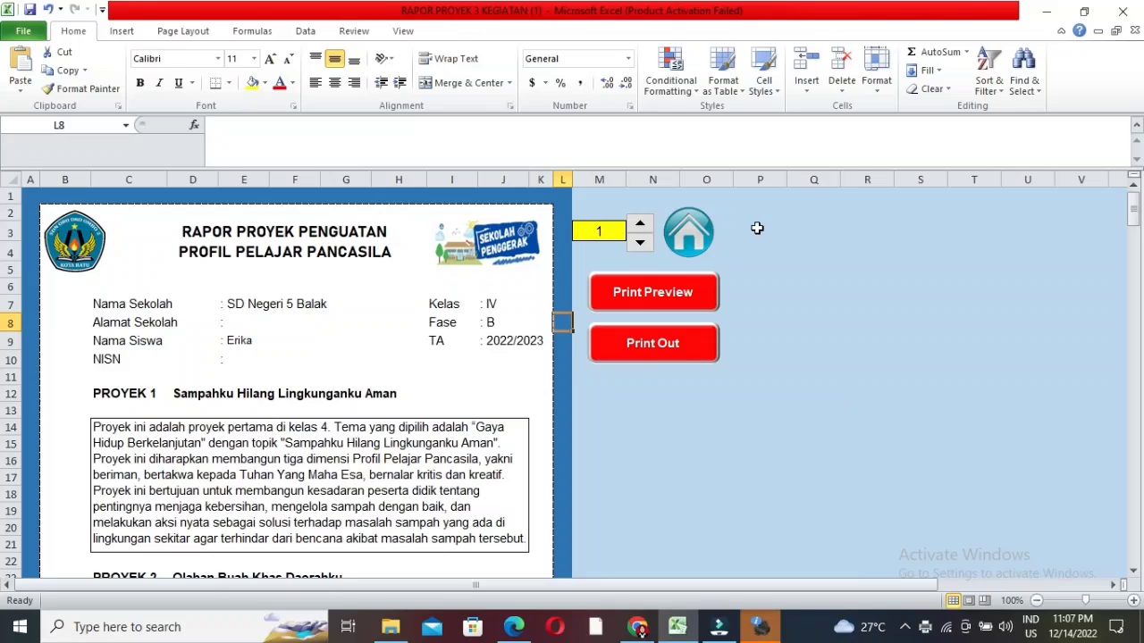
left_click(694, 253)
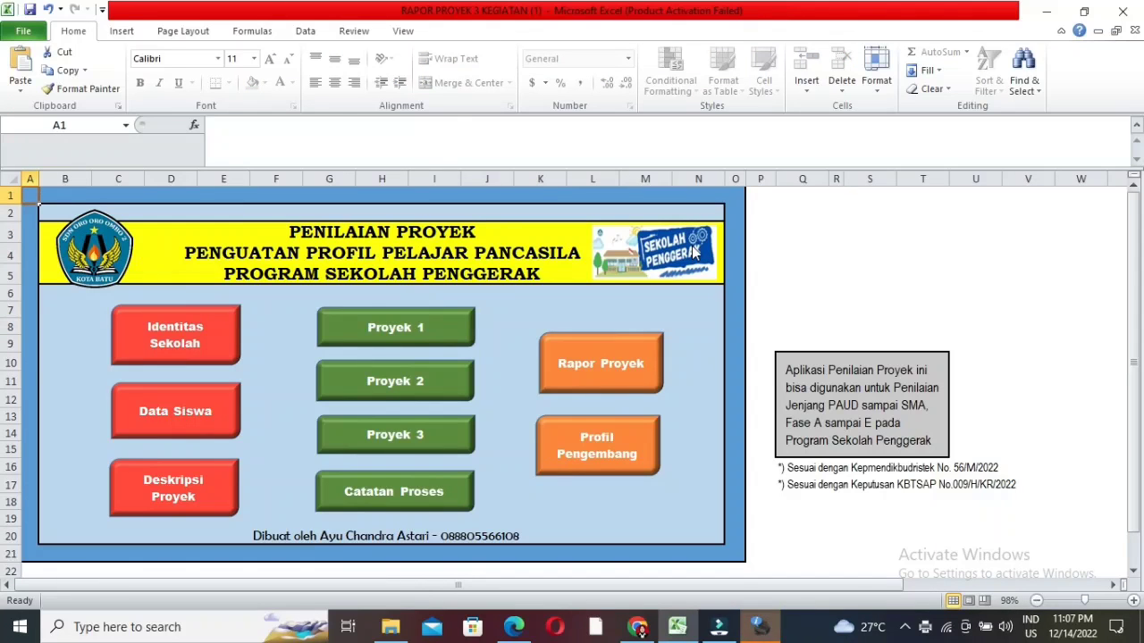